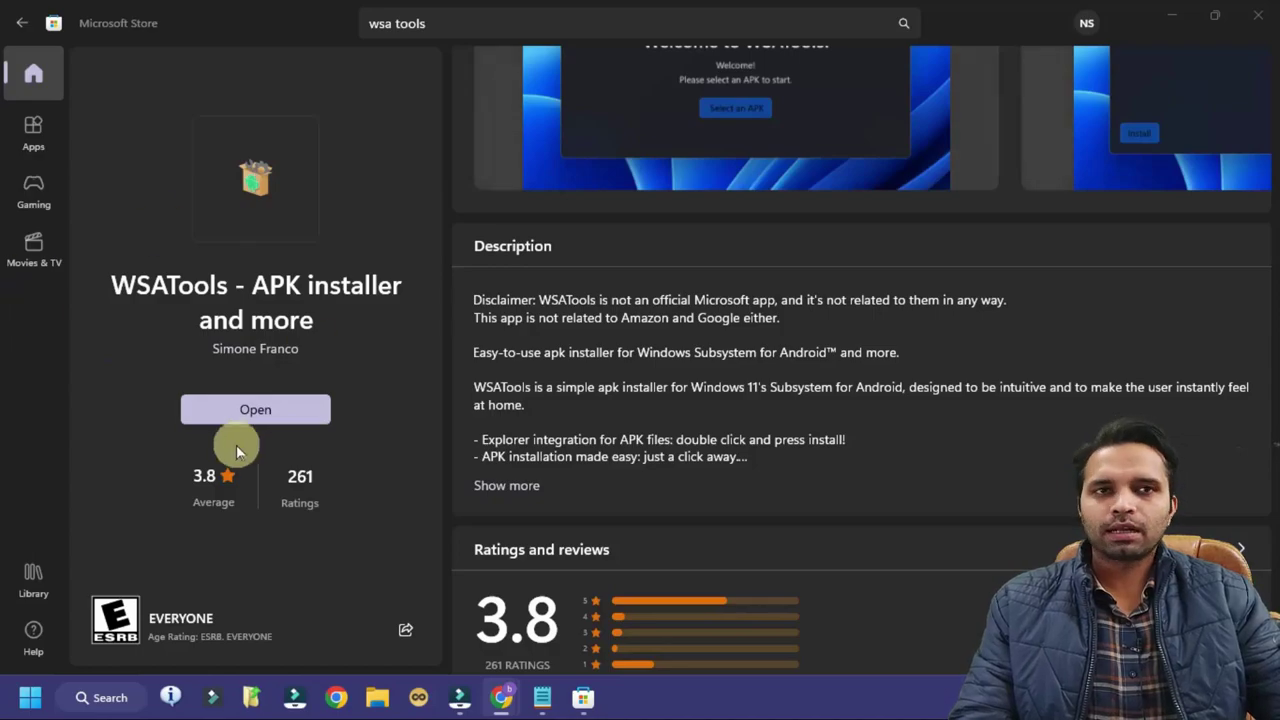
Close the Microsoft Store and the Chrome browser to return to the desktop.
{"action": "left_click", "coordinate": [258, 410]}
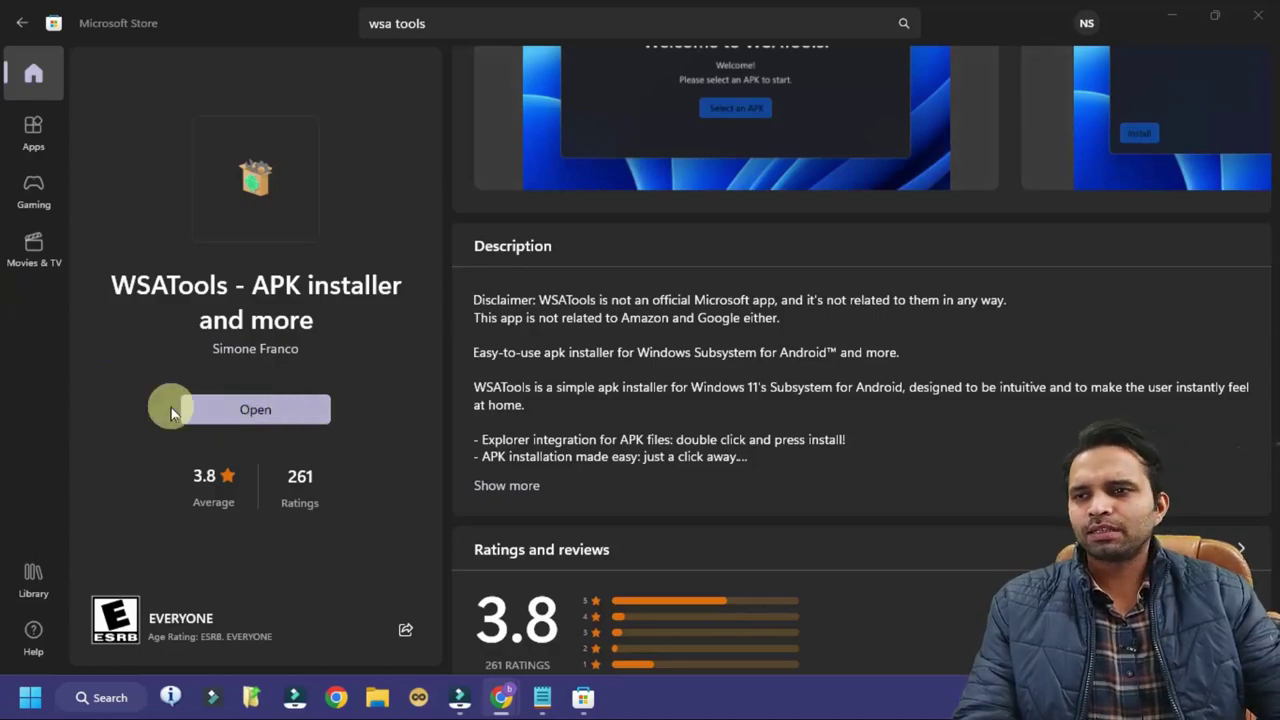
{"action": "left_click", "coordinate": [1268, 22]}
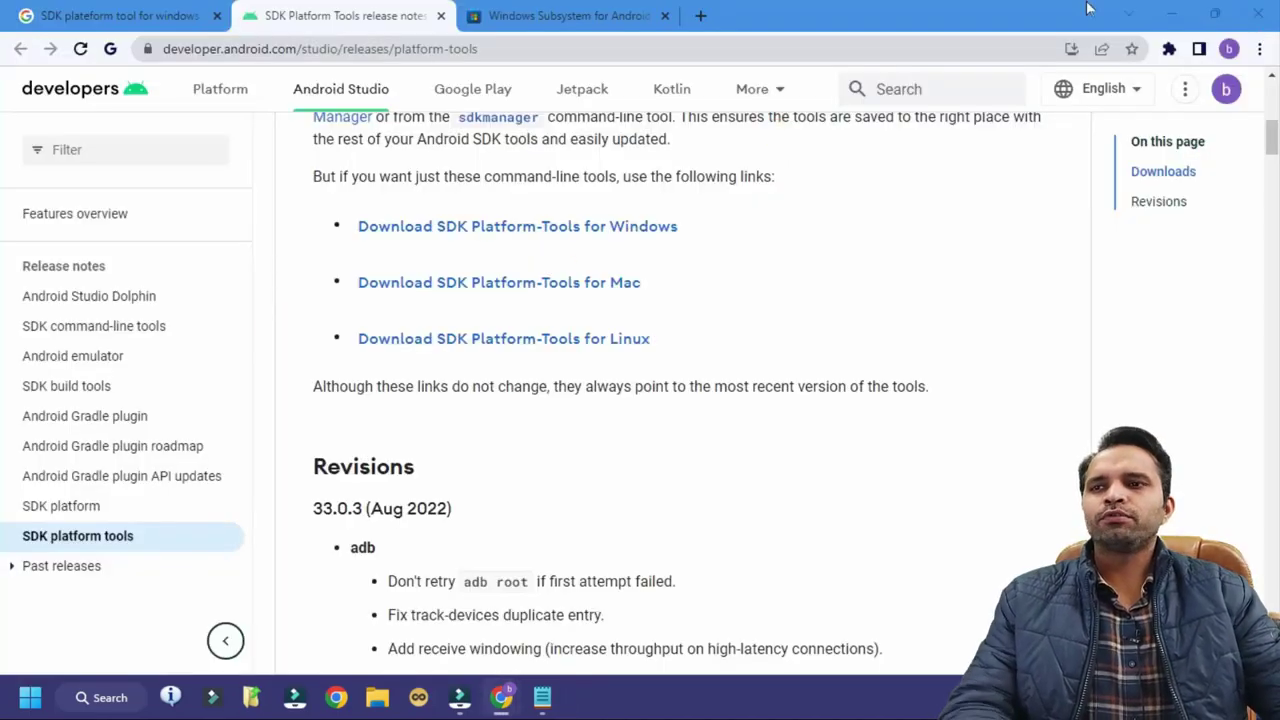
{"action": "left_click", "coordinate": [1254, 18]}
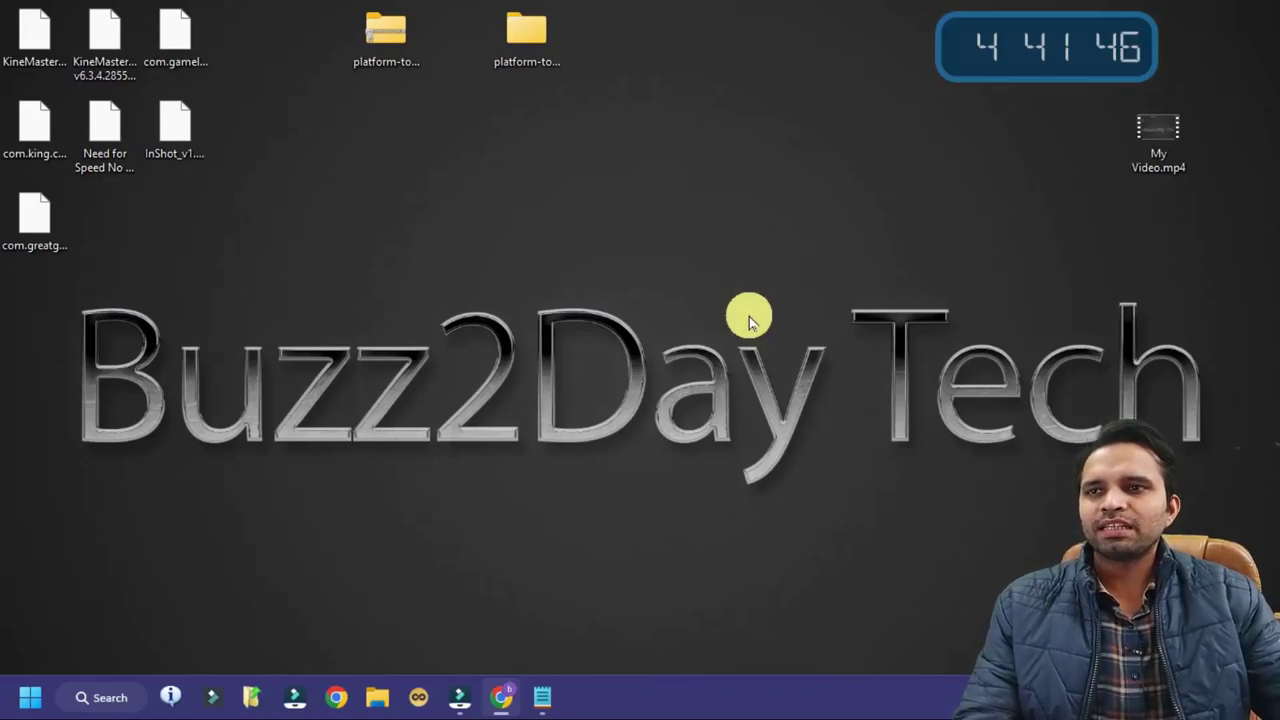
Examine the contents of the extracted platform-tools folder on the desktop, including its inner platform-tools folder, and close it.
{"action": "left_click_drag", "start_coordinate": [604, 3], "coordinate": [457, 110]}
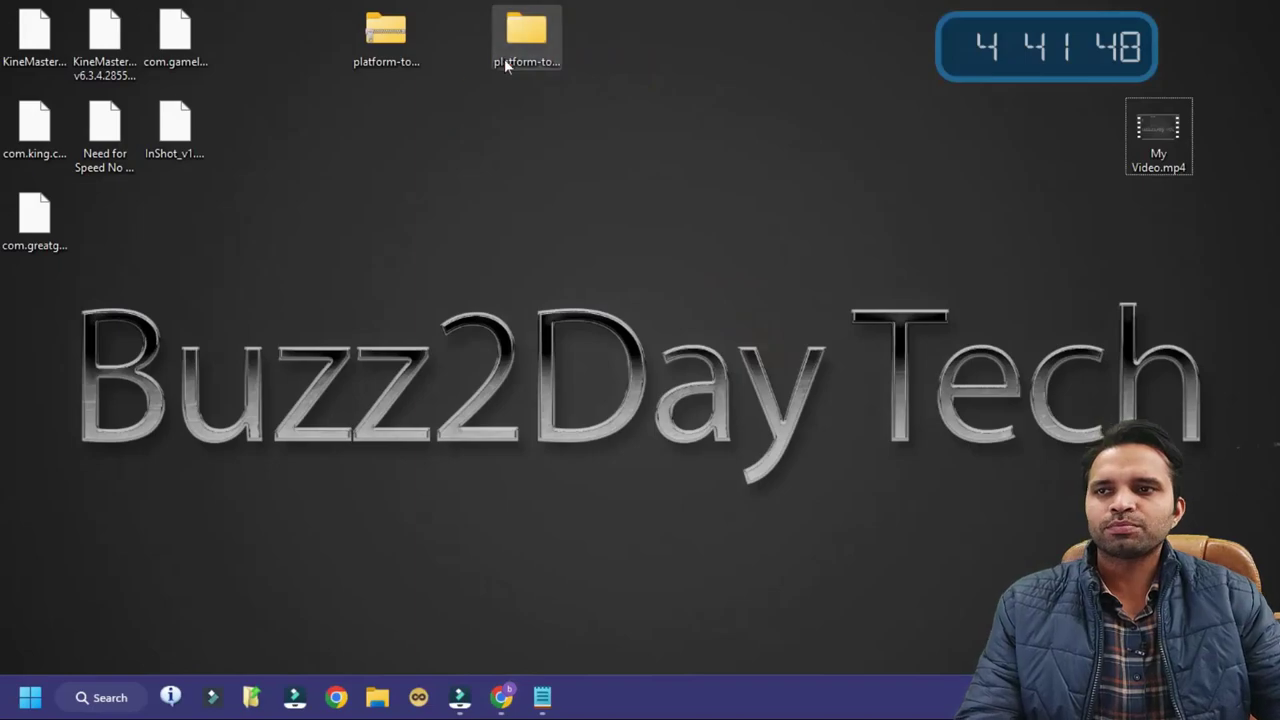
{"action": "left_click", "coordinate": [508, 50]}
{"action": "key", "text": "Return"}
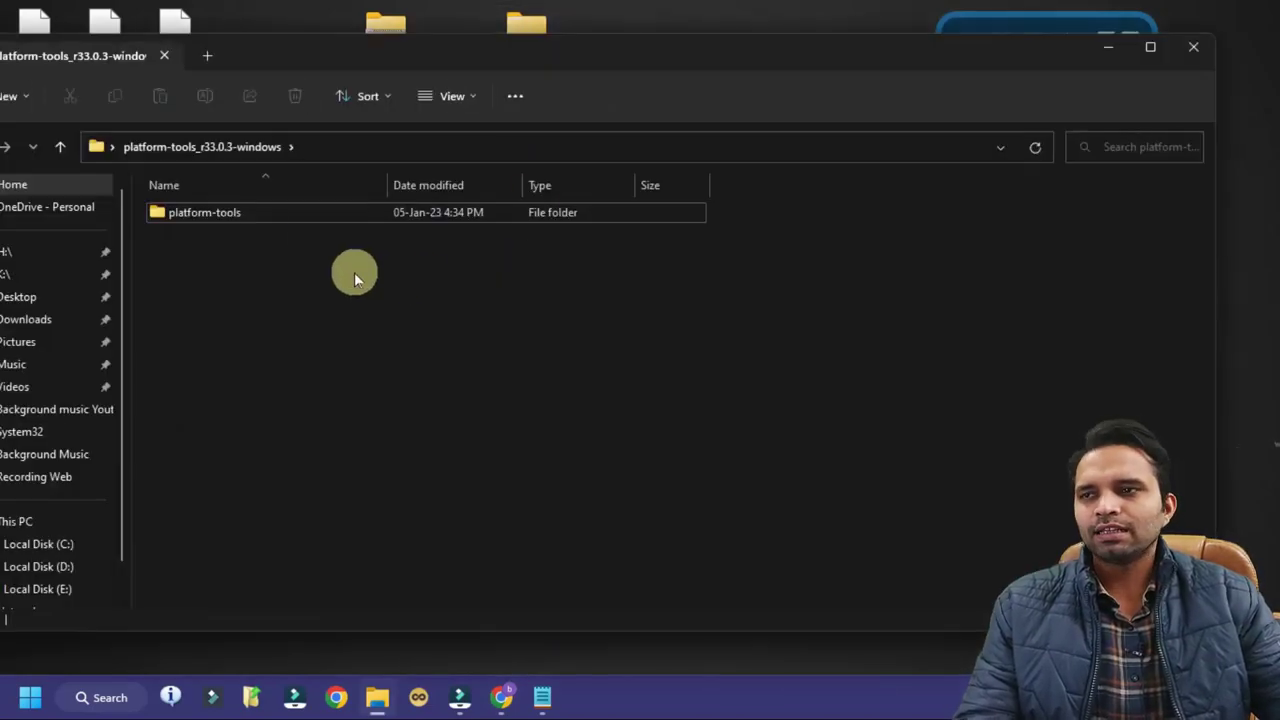
{"action": "left_click", "coordinate": [1137, 55]}
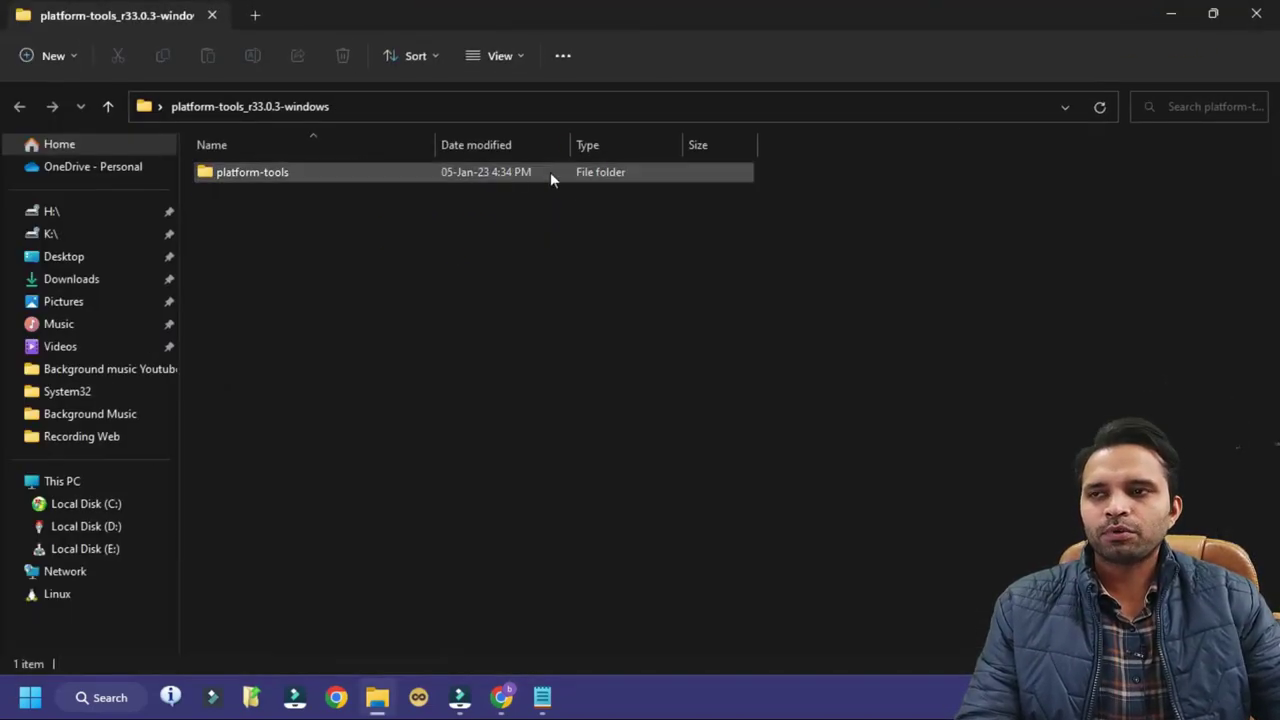
{"action": "double_click", "coordinate": [309, 180]}
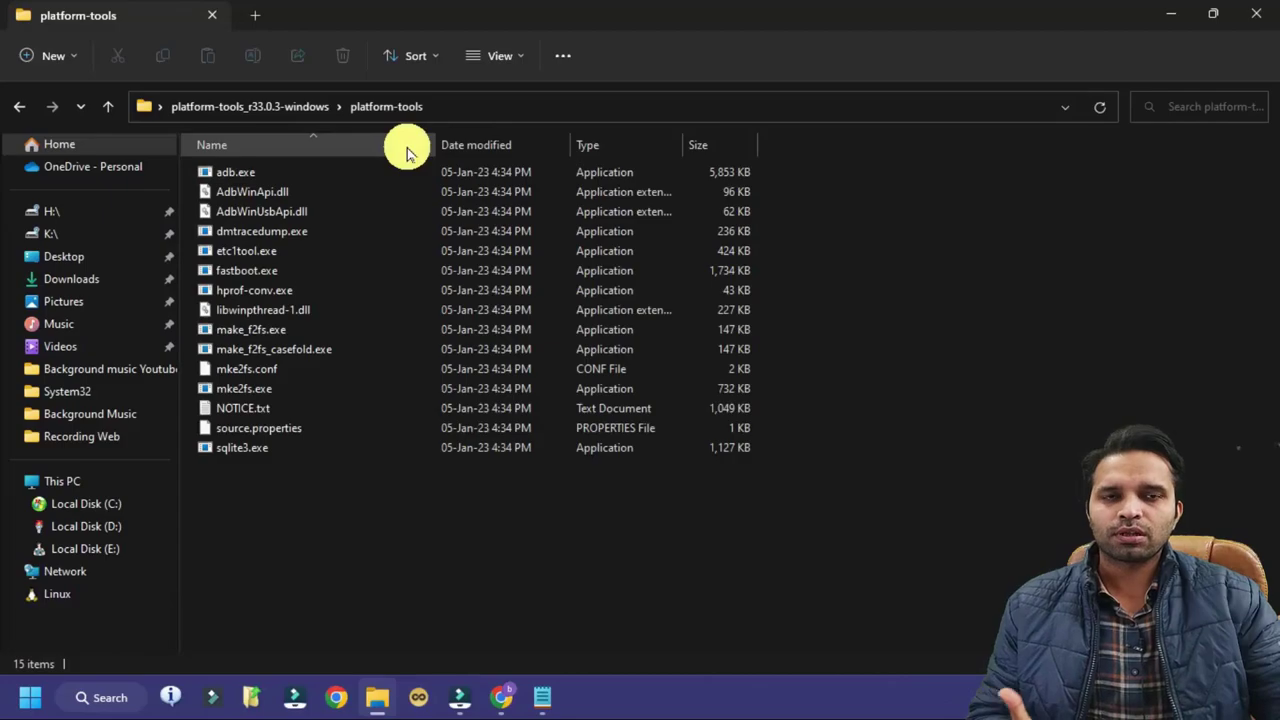
{"action": "left_click", "coordinate": [1256, 14]}
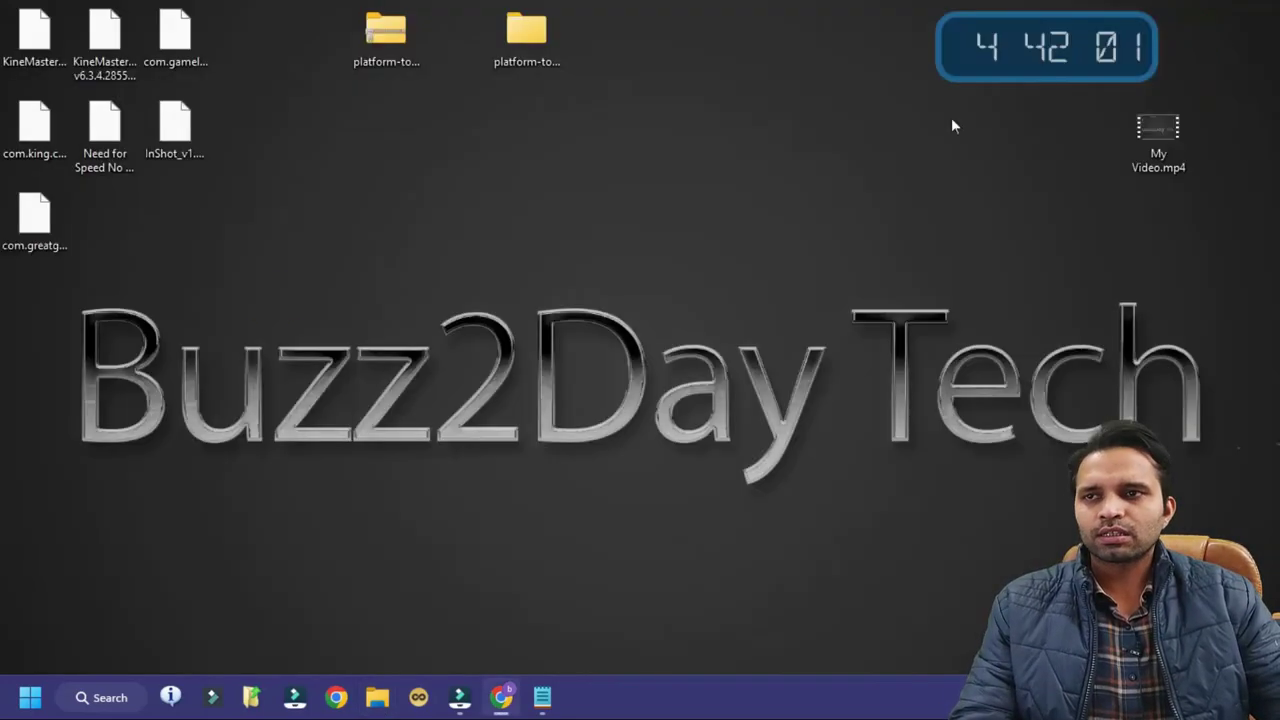
Create a new folder on the desktop named Android Apps Source.
{"action": "right_click", "coordinate": [598, 136]}
{"action": "mouse_move", "coordinate": [677, 253]}
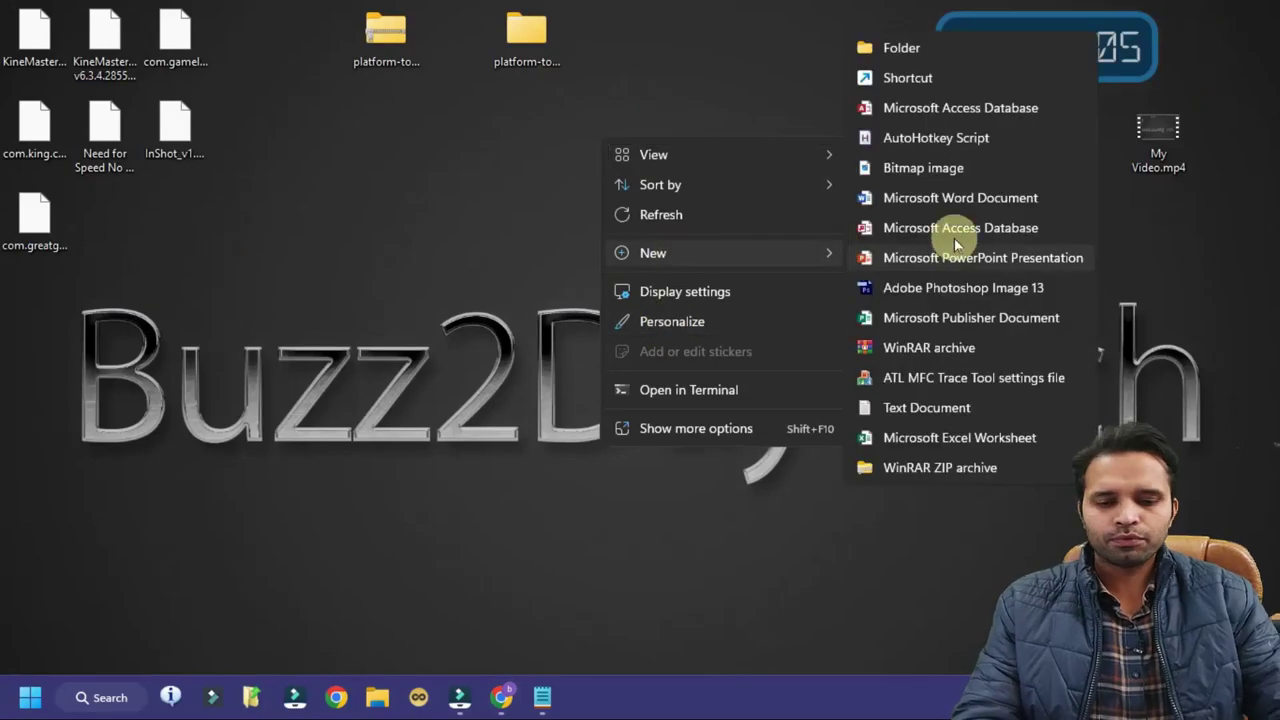
{"action": "left_click", "coordinate": [920, 50]}
{"action": "type", "text": "Android Apps Source"}
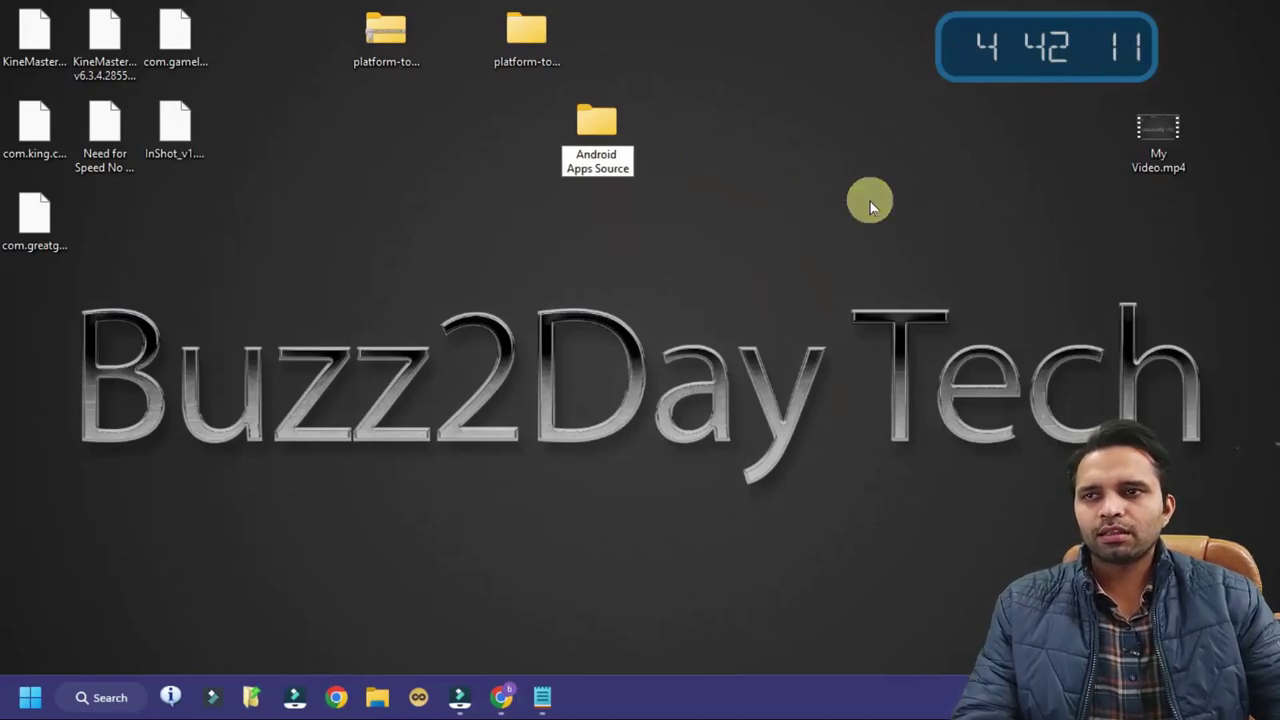
{"action": "key", "text": "Return"}
Move the platform-tools_r33.0.3-windows folder into Android Apps Source, and reposition that folder in the upper row of desktop icons.
{"action": "left_click", "coordinate": [526, 32]}
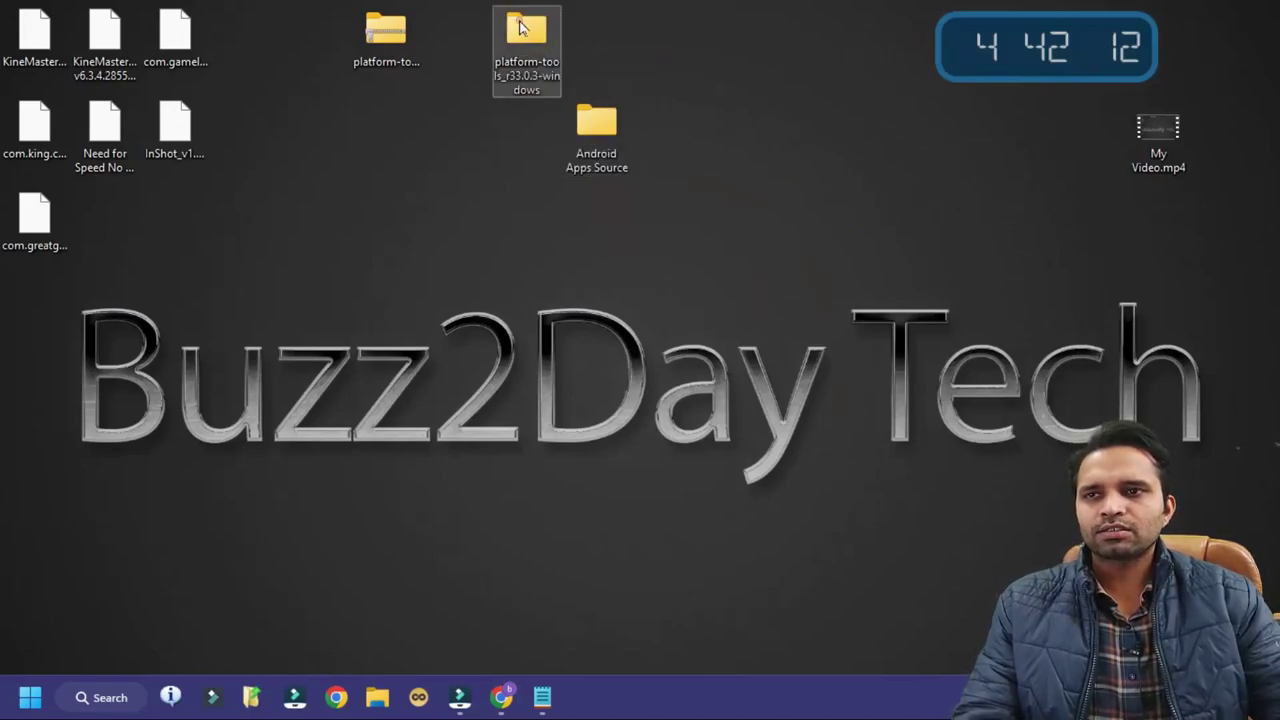
{"action": "key", "text": "ctrl+x"}
{"action": "left_click", "coordinate": [604, 133]}
{"action": "key", "text": "Return"}
{"action": "key", "text": "ctrl+v"}
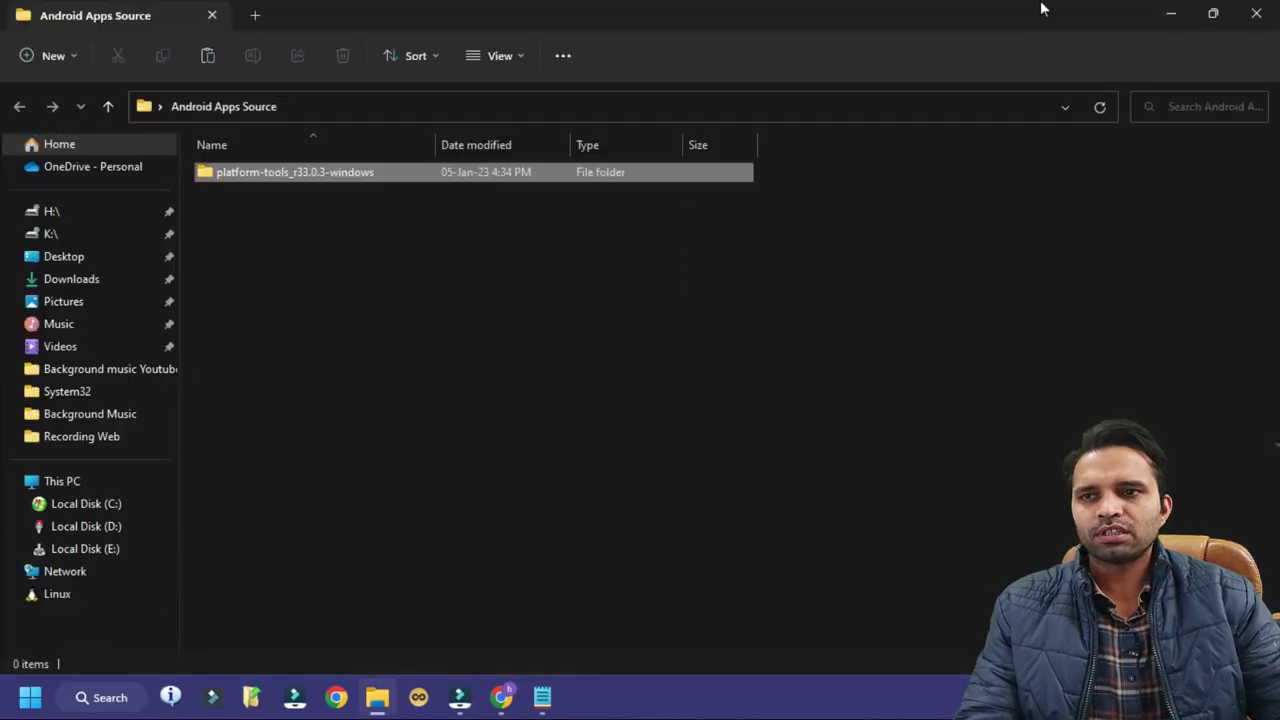
{"action": "left_click", "coordinate": [1256, 12]}
{"action": "left_click_drag", "start_coordinate": [590, 118], "coordinate": [598, 36]}
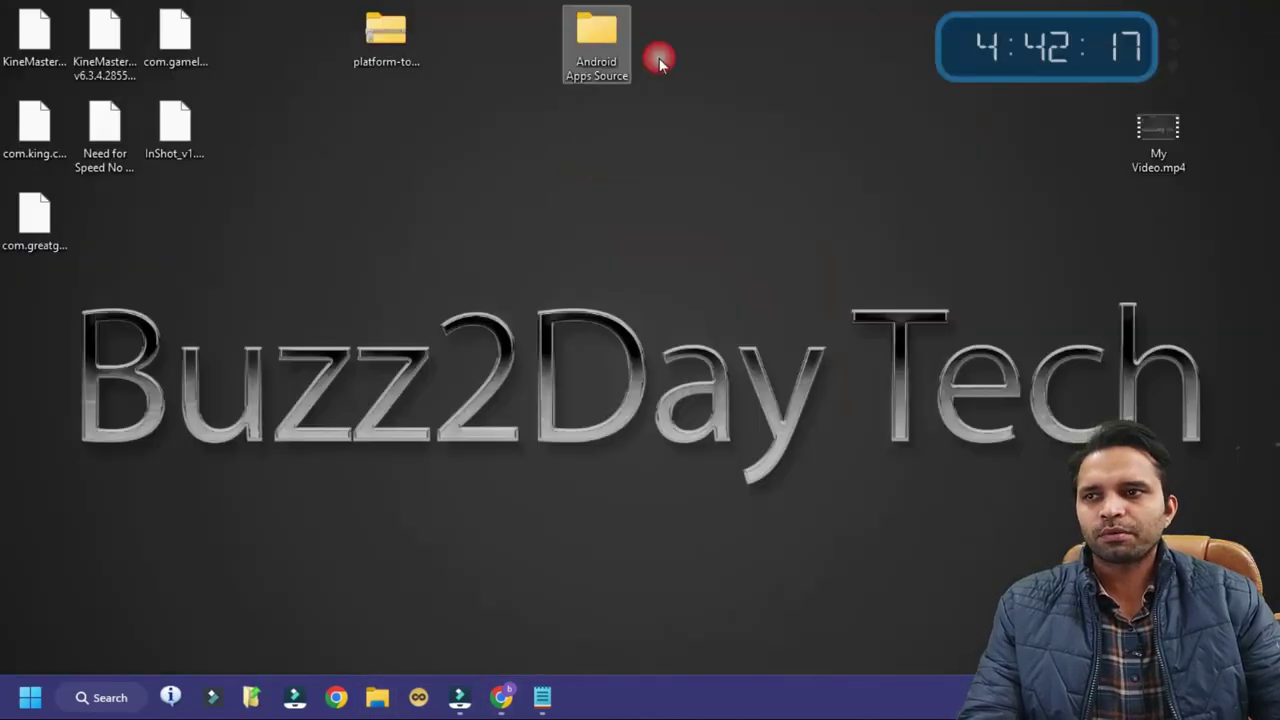
Check the moved platform-tools_r33.0.3-windows folder inside Android Apps Source and close the window.
{"action": "double_click", "coordinate": [608, 46]}
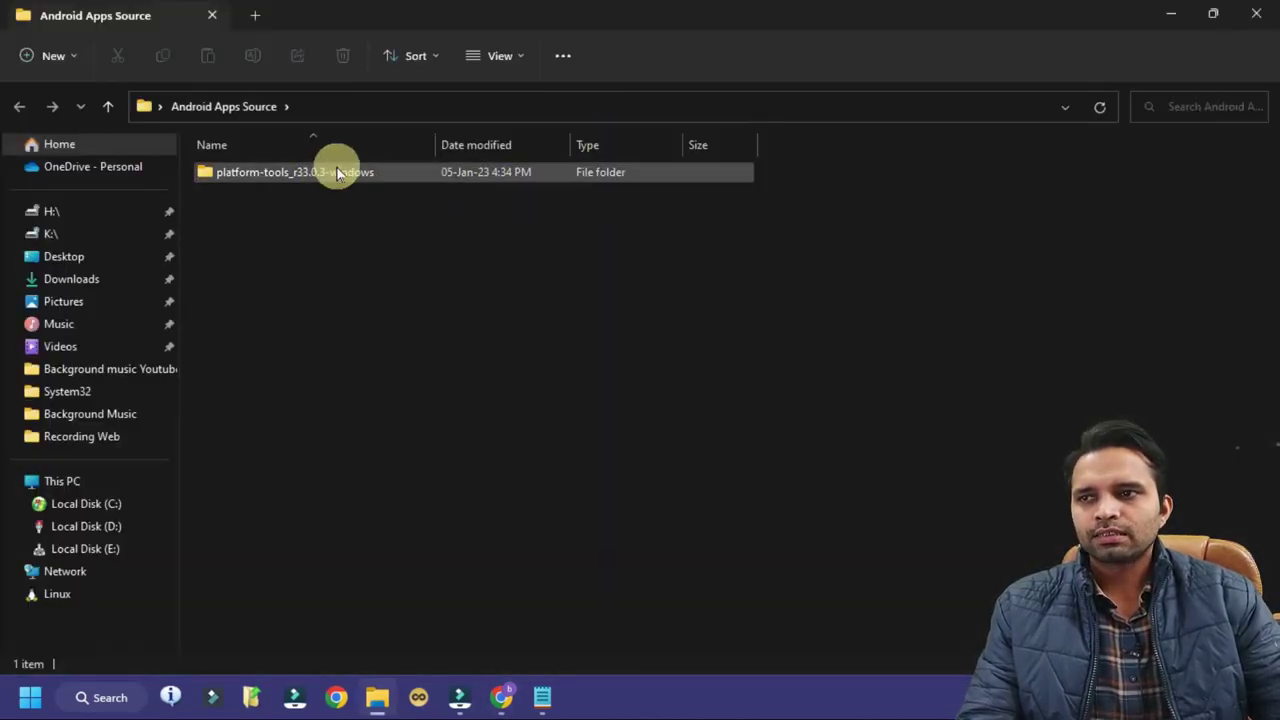
{"action": "double_click", "coordinate": [432, 182]}
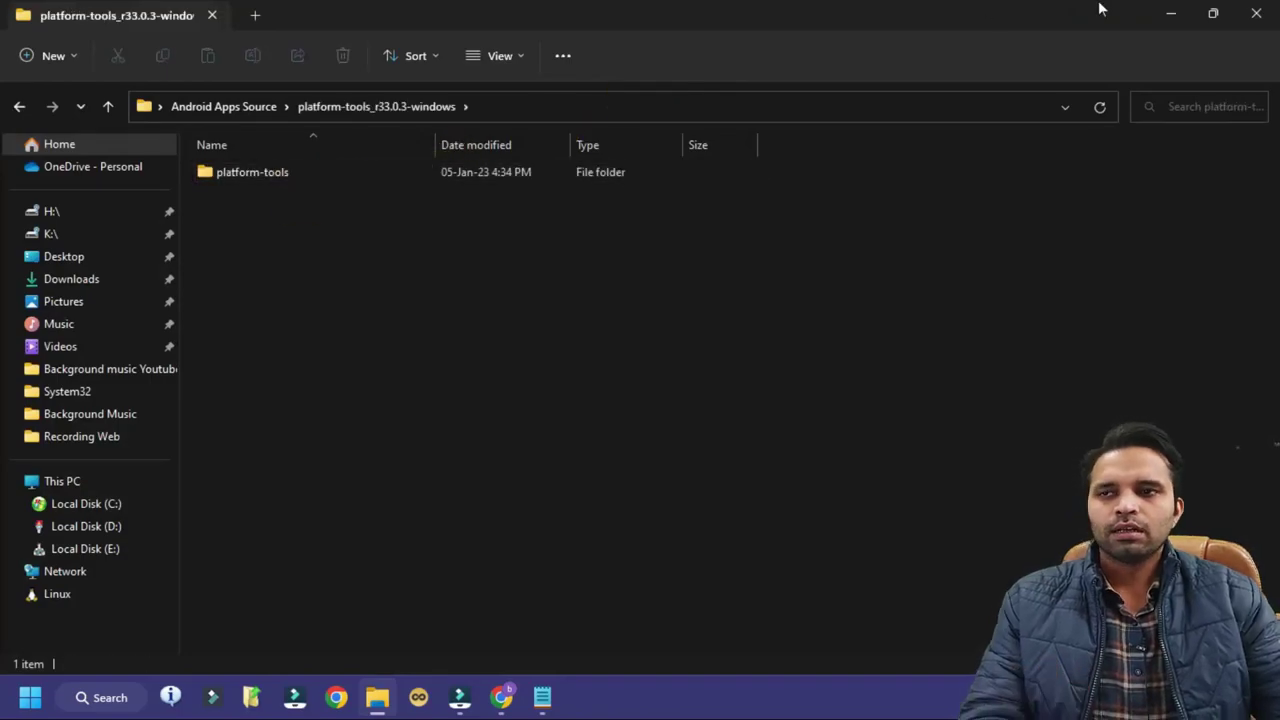
{"action": "left_click", "coordinate": [1273, 9]}
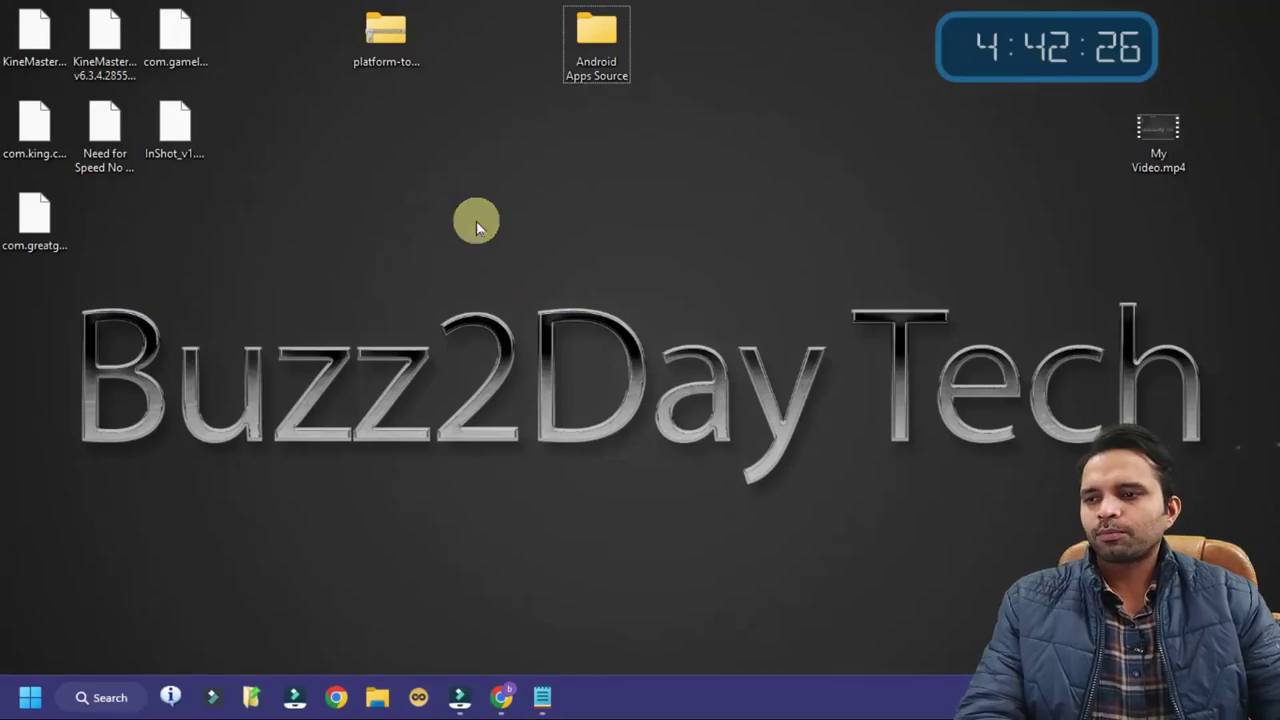
Search Windows for "android" and open Windows Subsystem for Android Settings in a maximized window.
{"action": "left_click", "coordinate": [84, 705]}
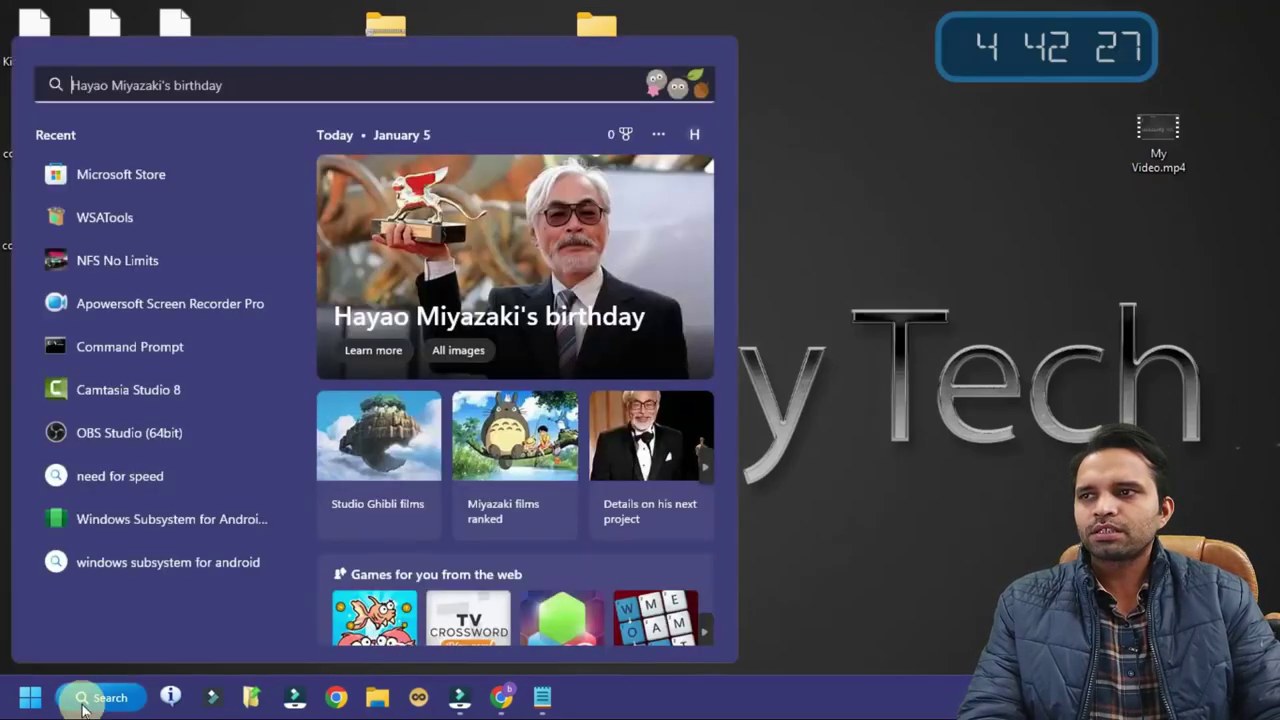
{"action": "type", "text": "andro"}
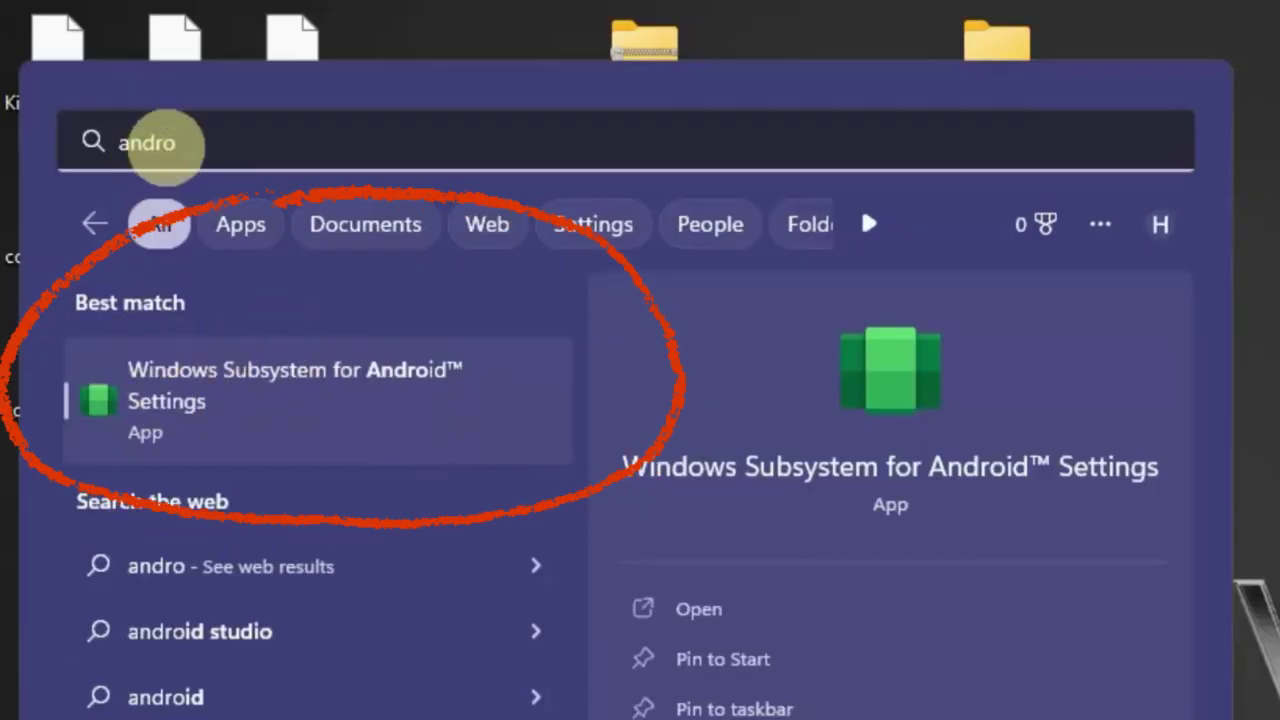
{"action": "type", "text": "id"}
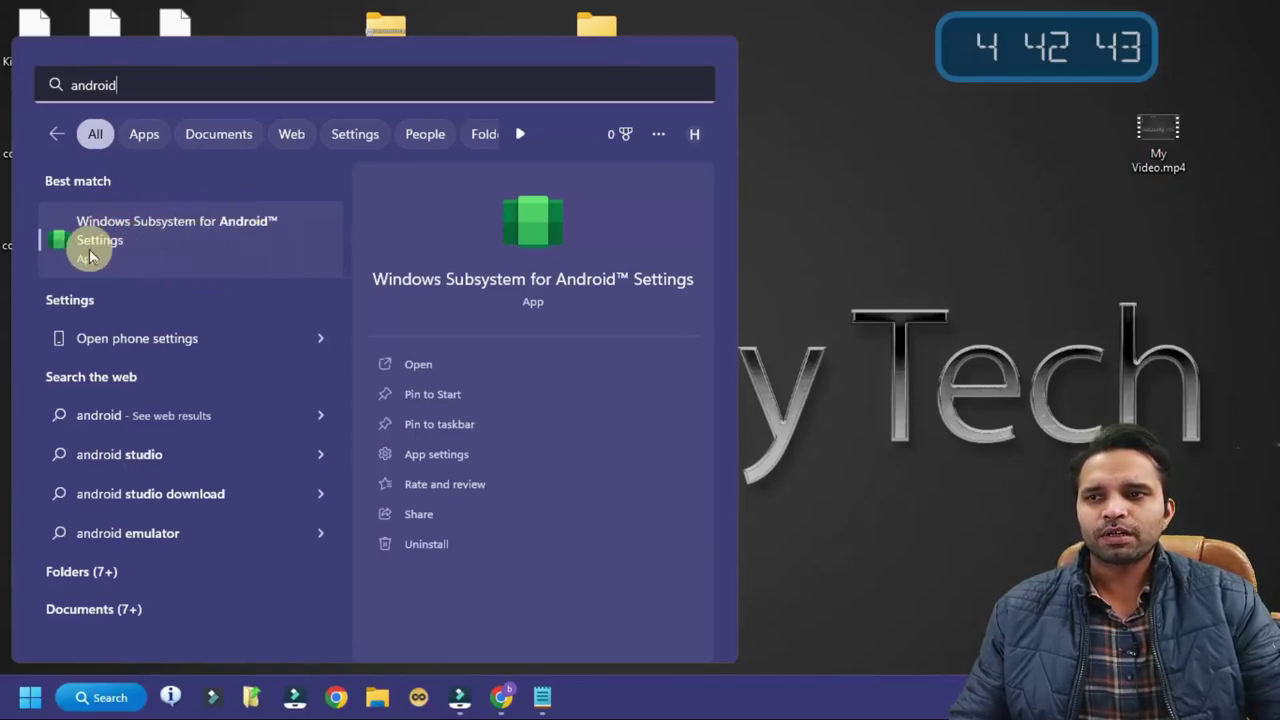
{"action": "left_click", "coordinate": [128, 247]}
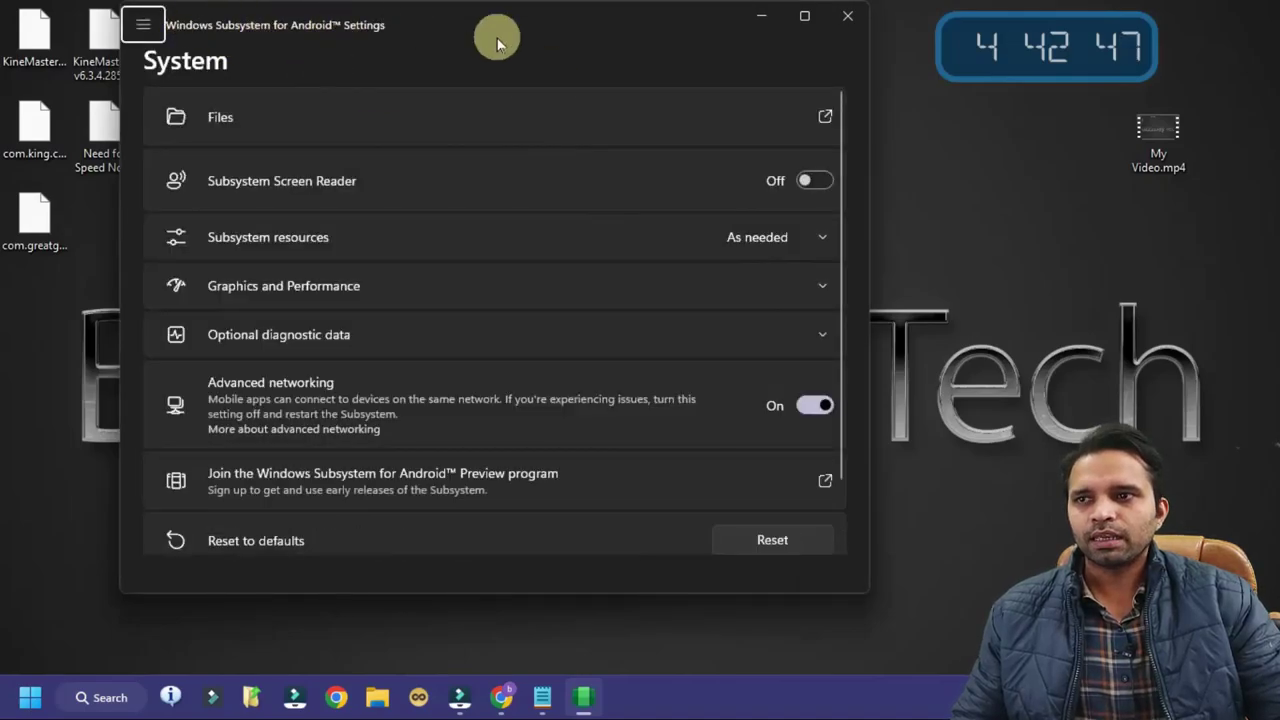
{"action": "left_click", "coordinate": [804, 17]}
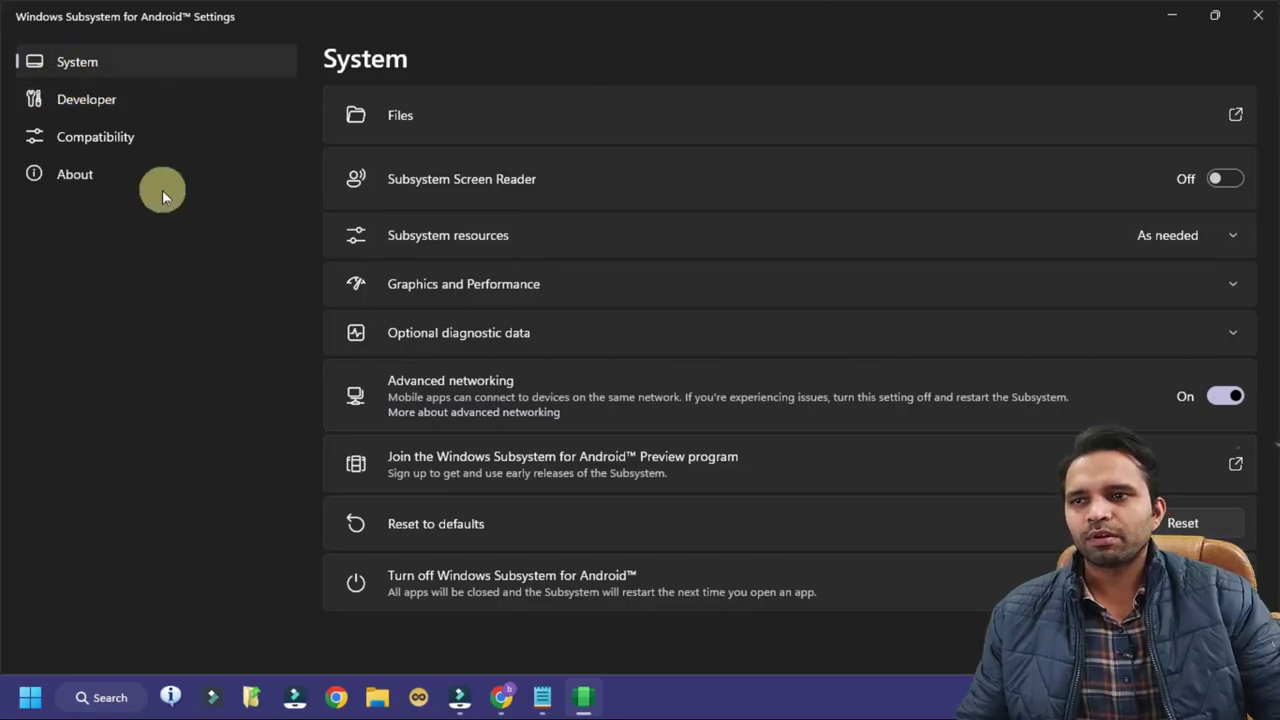
Make sure Developer mode is turned on for the Windows Subsystem for Android, and close its settings.
{"action": "left_click", "coordinate": [97, 105]}
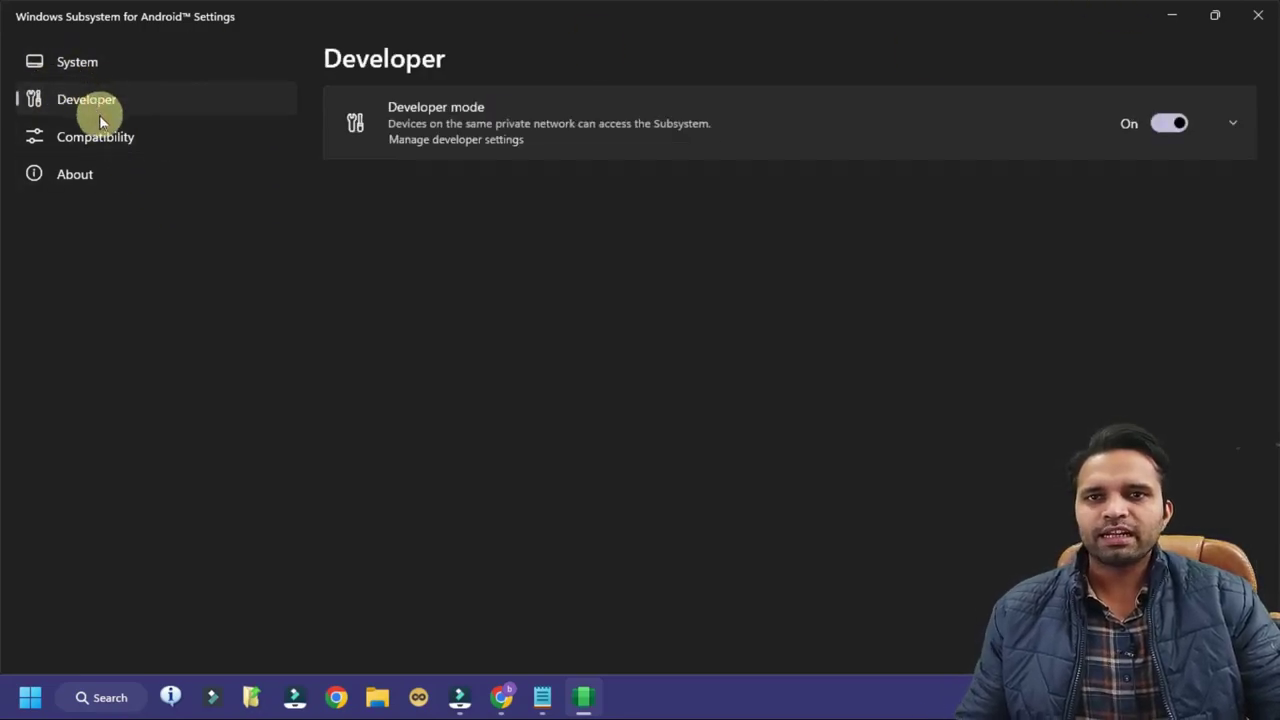
{"action": "left_click", "coordinate": [1178, 125]}
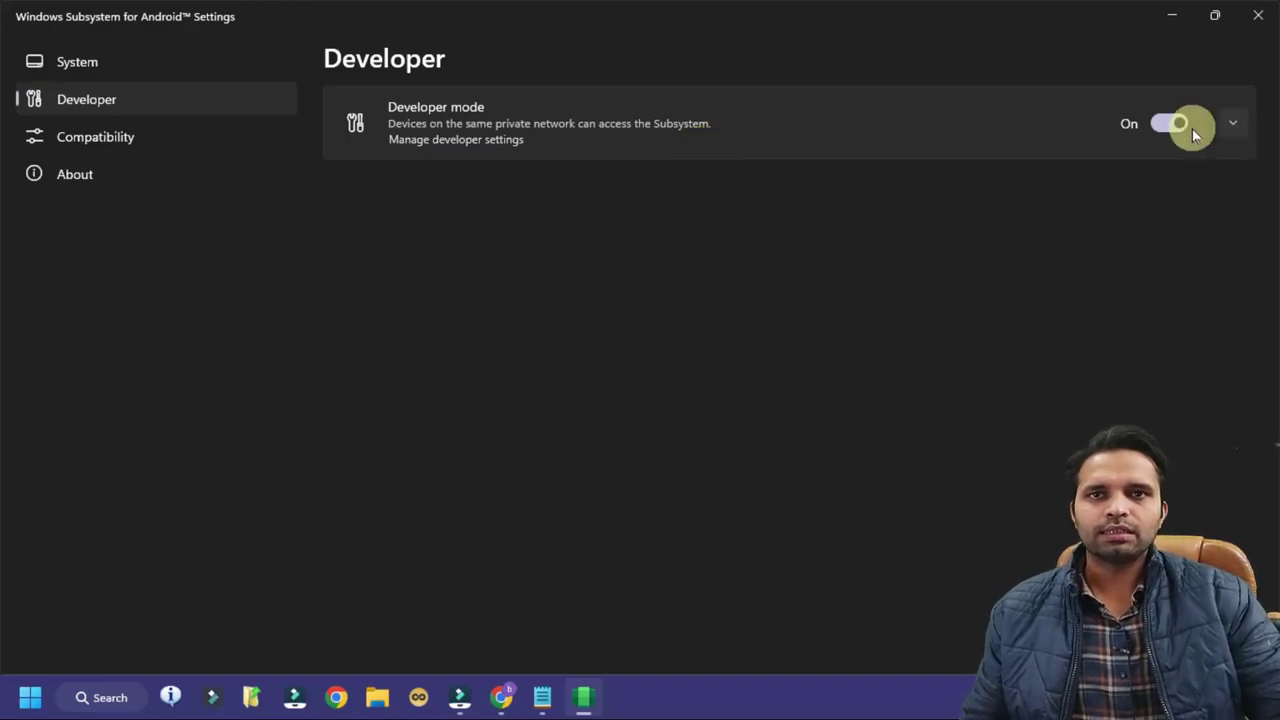
{"action": "left_click", "coordinate": [1258, 15]}
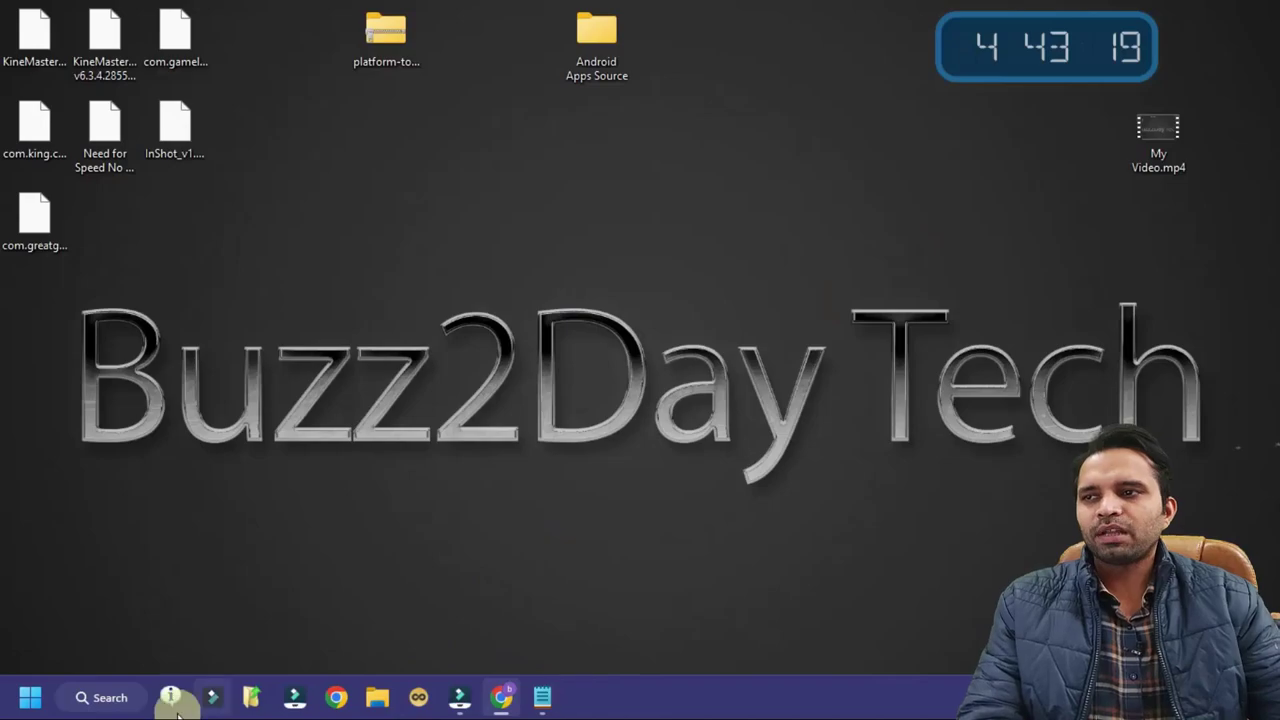
Search Windows for "wsa", launch WSATools and start installing an APK.
{"action": "left_click", "coordinate": [89, 706]}
{"action": "type", "text": "wsa"}
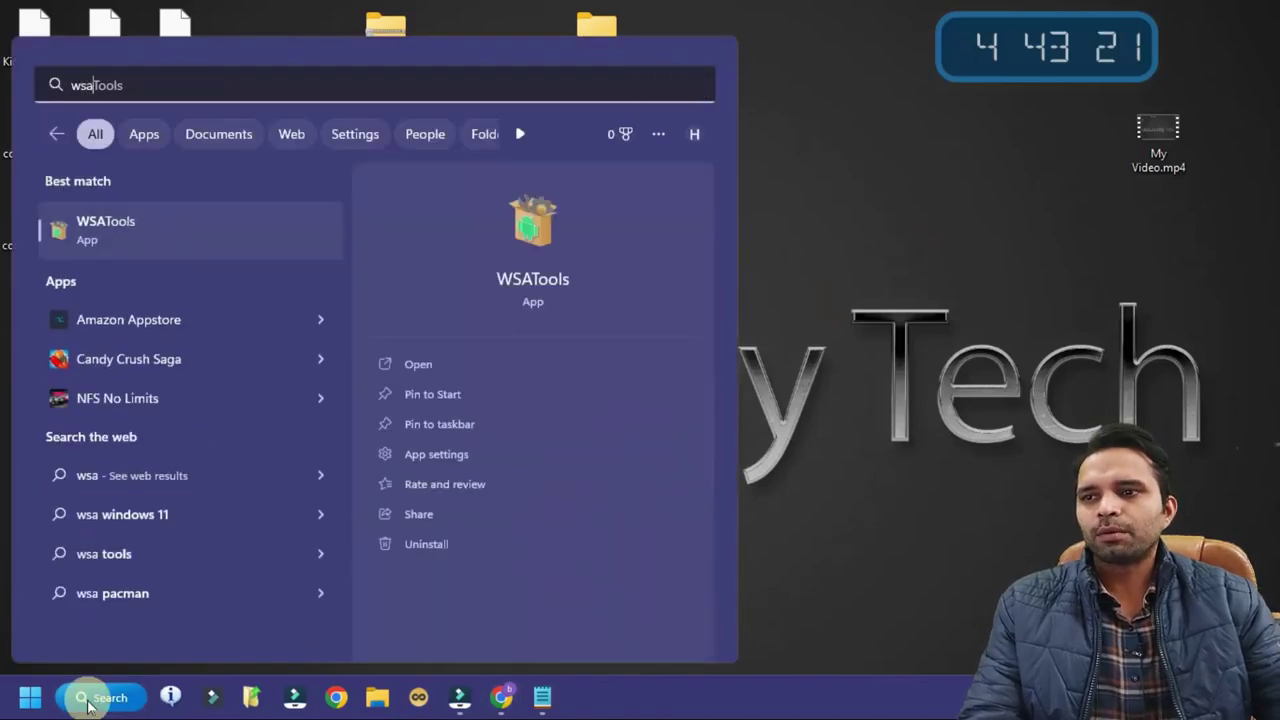
{"action": "left_click", "coordinate": [164, 234]}
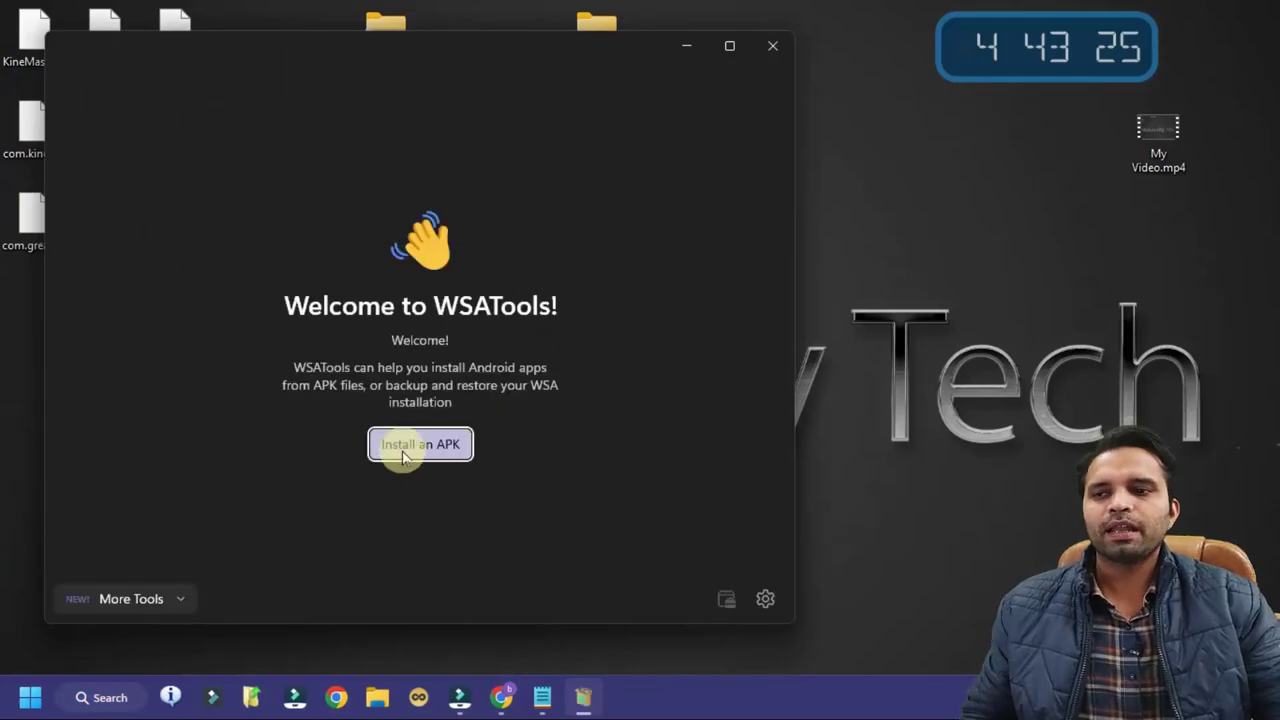
{"action": "left_click", "coordinate": [414, 443]}
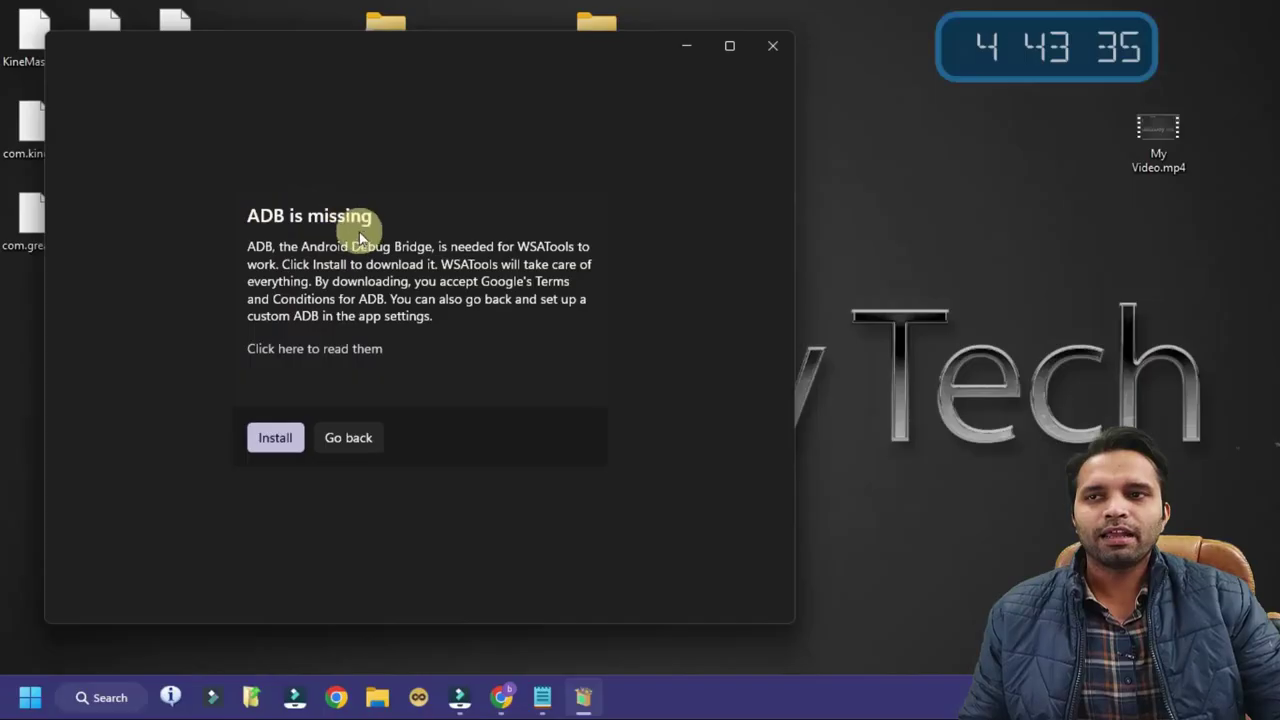
Uncover the Android Apps Source folder on the desktop and examine the platform-tools files stored inside it.
{"action": "left_click_drag", "start_coordinate": [661, 42], "coordinate": [676, 151]}
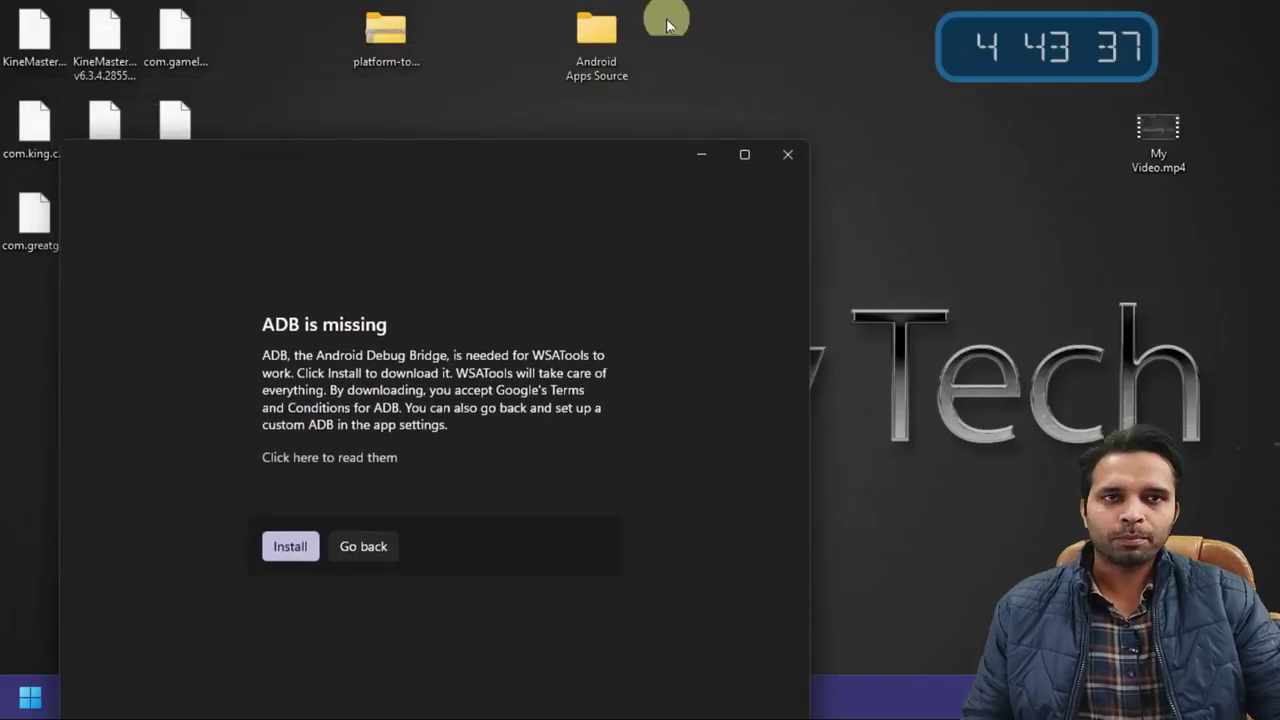
{"action": "left_click_drag", "start_coordinate": [666, 18], "coordinate": [558, 88]}
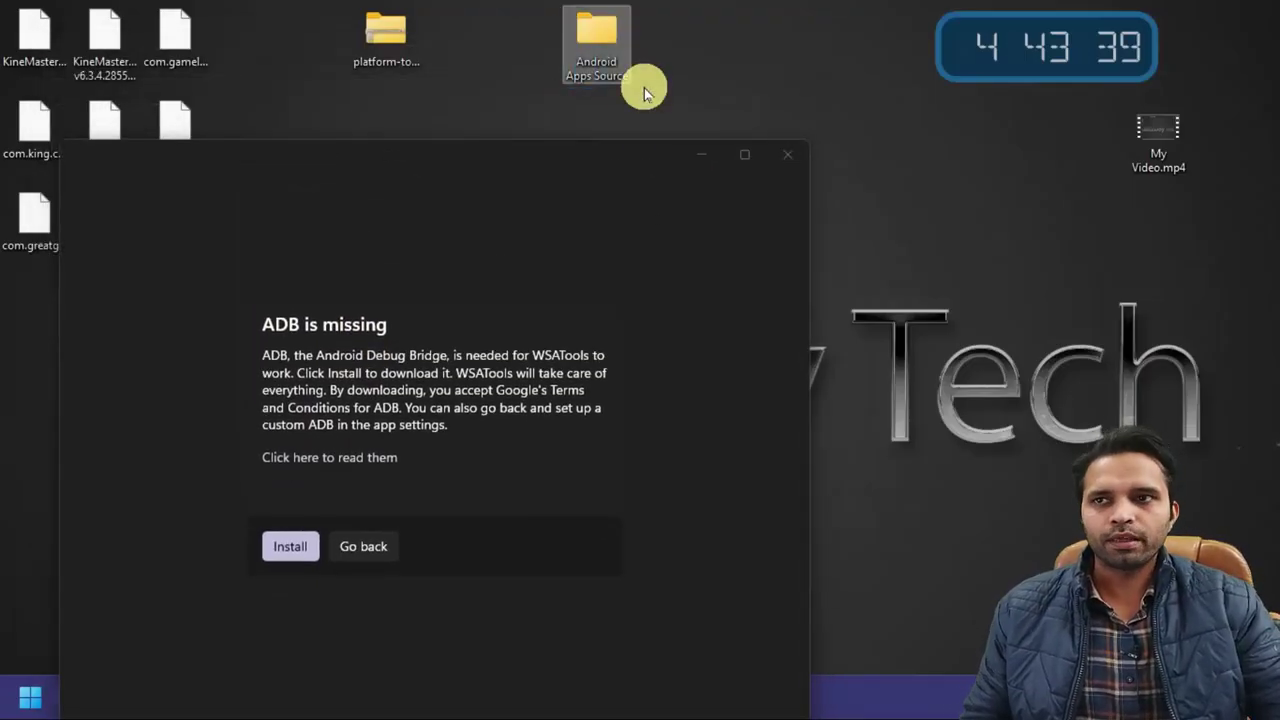
{"action": "left_click", "coordinate": [599, 110]}
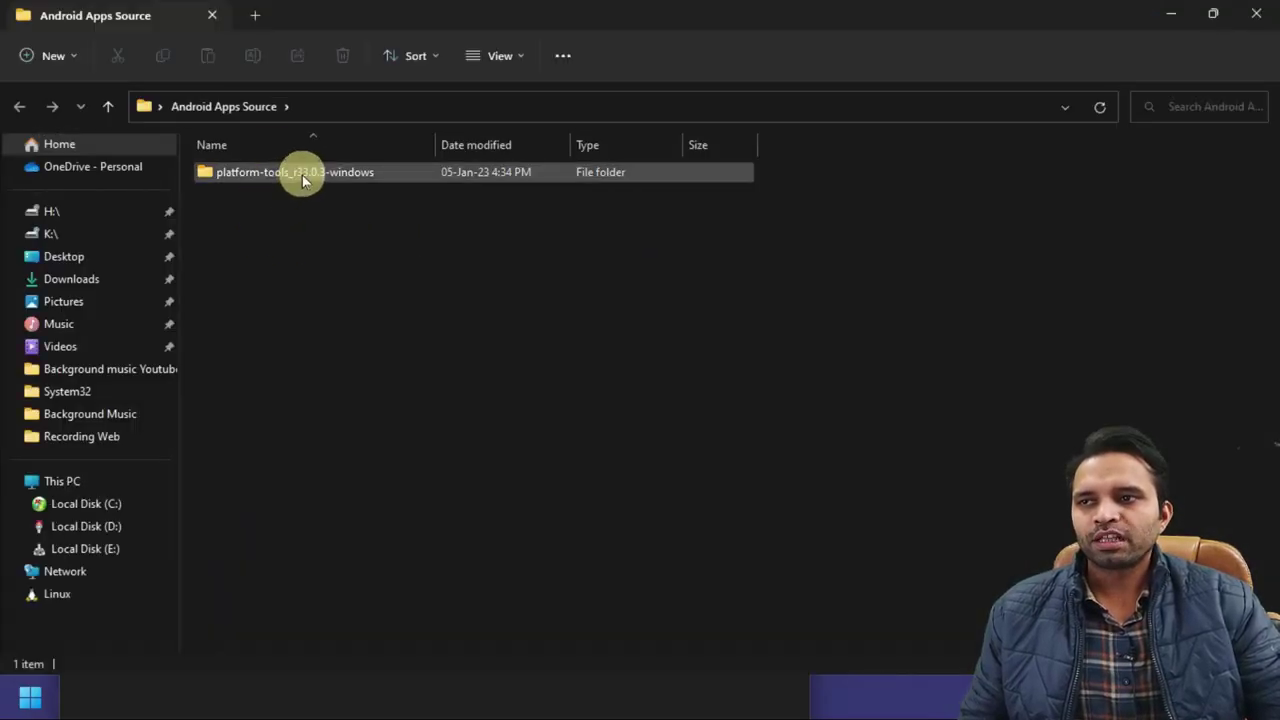
{"action": "double_click", "coordinate": [302, 175]}
{"action": "double_click", "coordinate": [278, 172]}
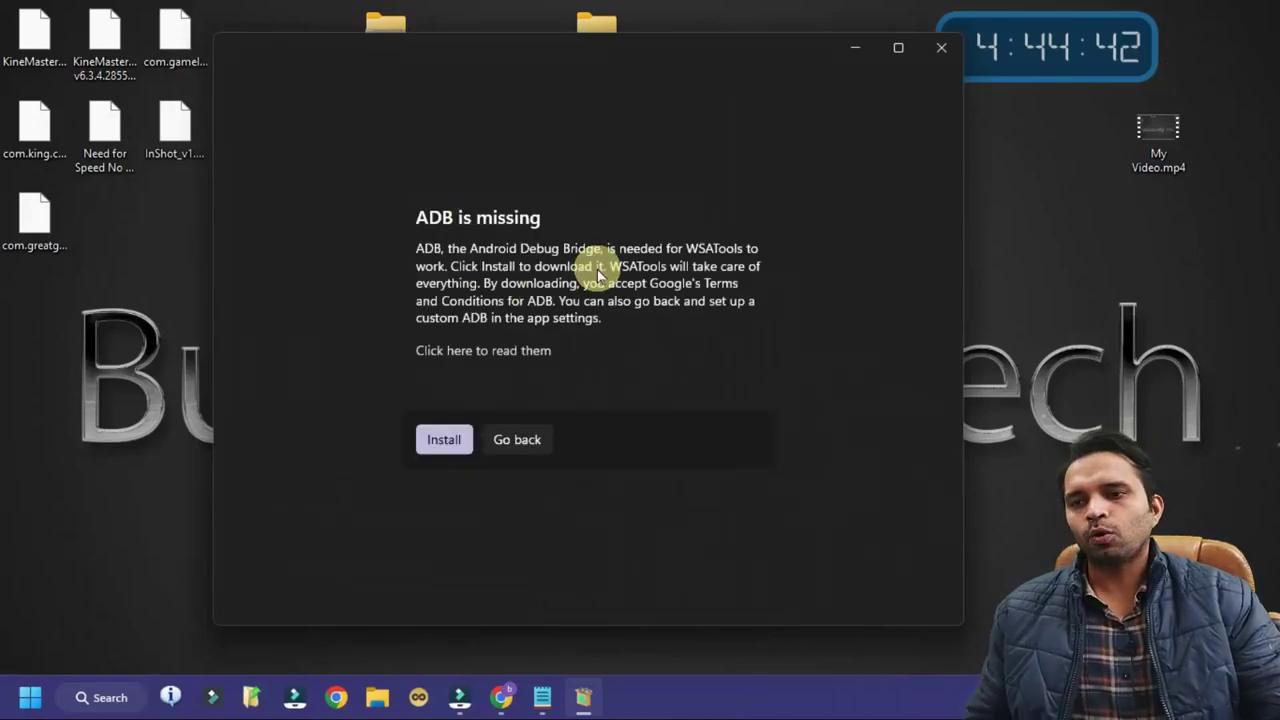
Set the custom ADB location in the WSATools settings to adb.exe from Android Apps Source\platform-tools_r33.0.3-windows\platform-tools on the desktop, and save.
{"action": "left_click", "coordinate": [518, 441]}
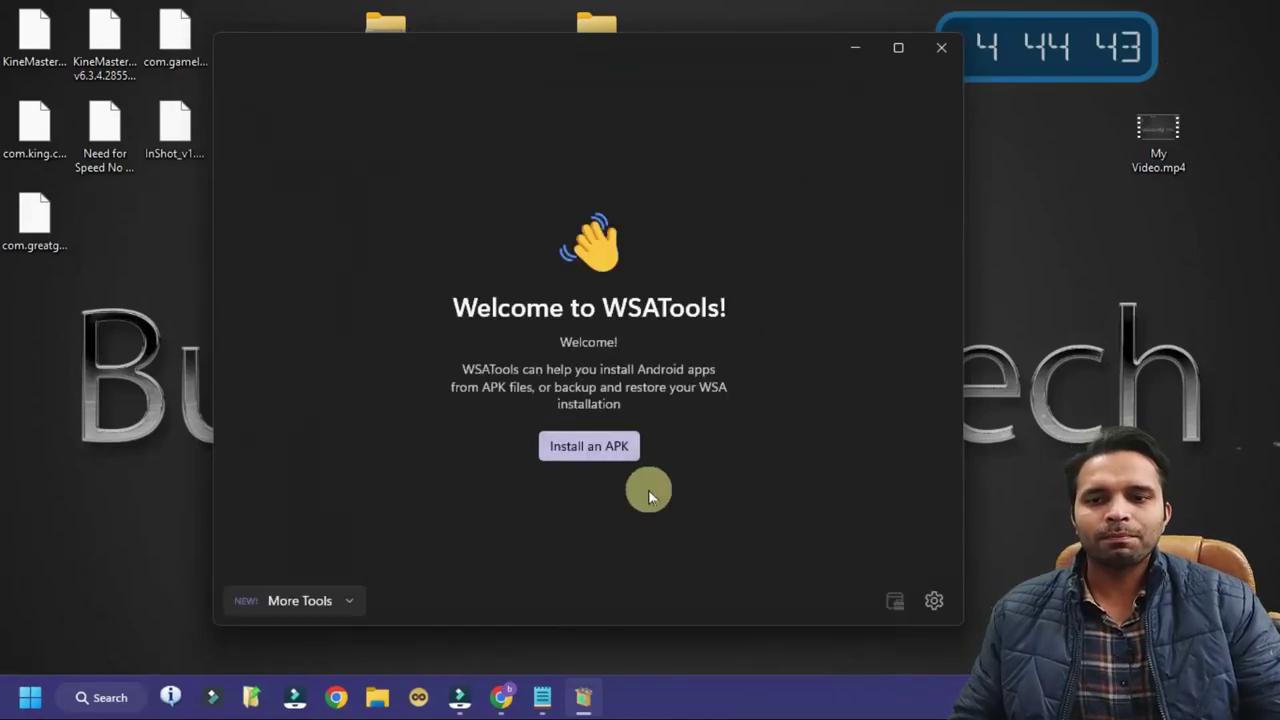
{"action": "left_click", "coordinate": [934, 604]}
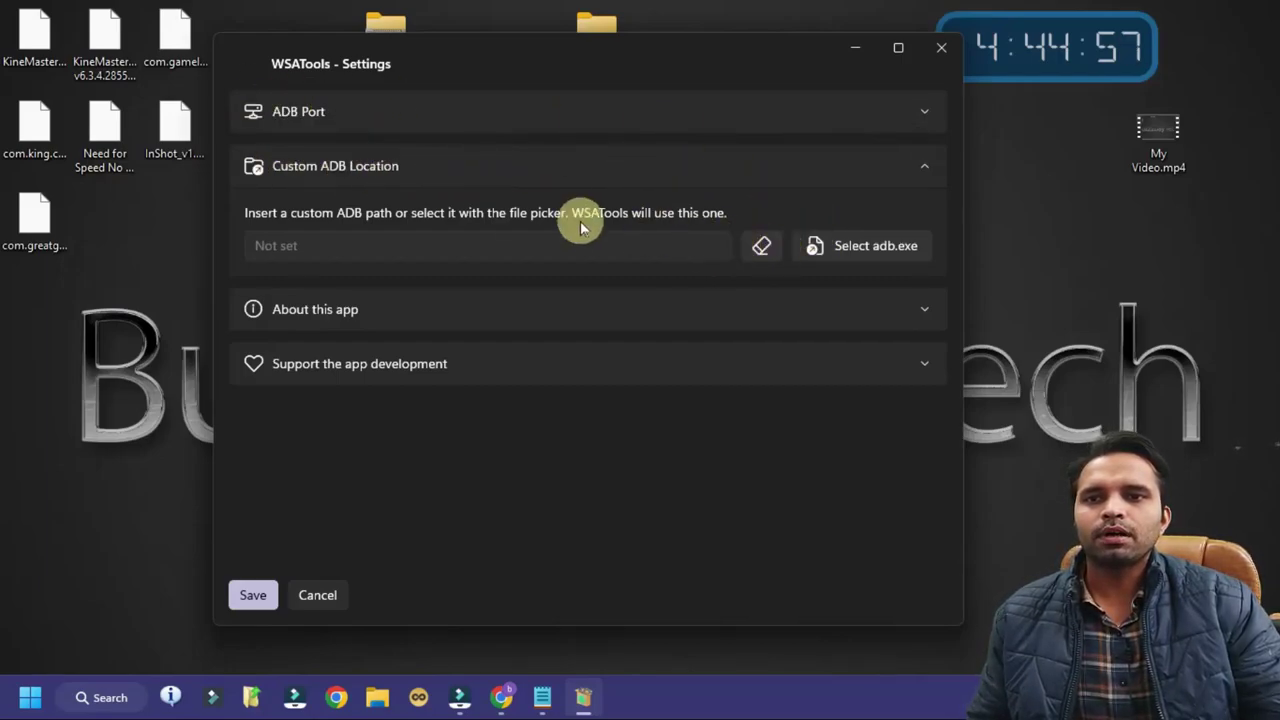
{"action": "left_click", "coordinate": [866, 252]}
{"action": "scroll", "coordinate": [308, 375], "scroll_direction": "down", "scroll_amount": 1}
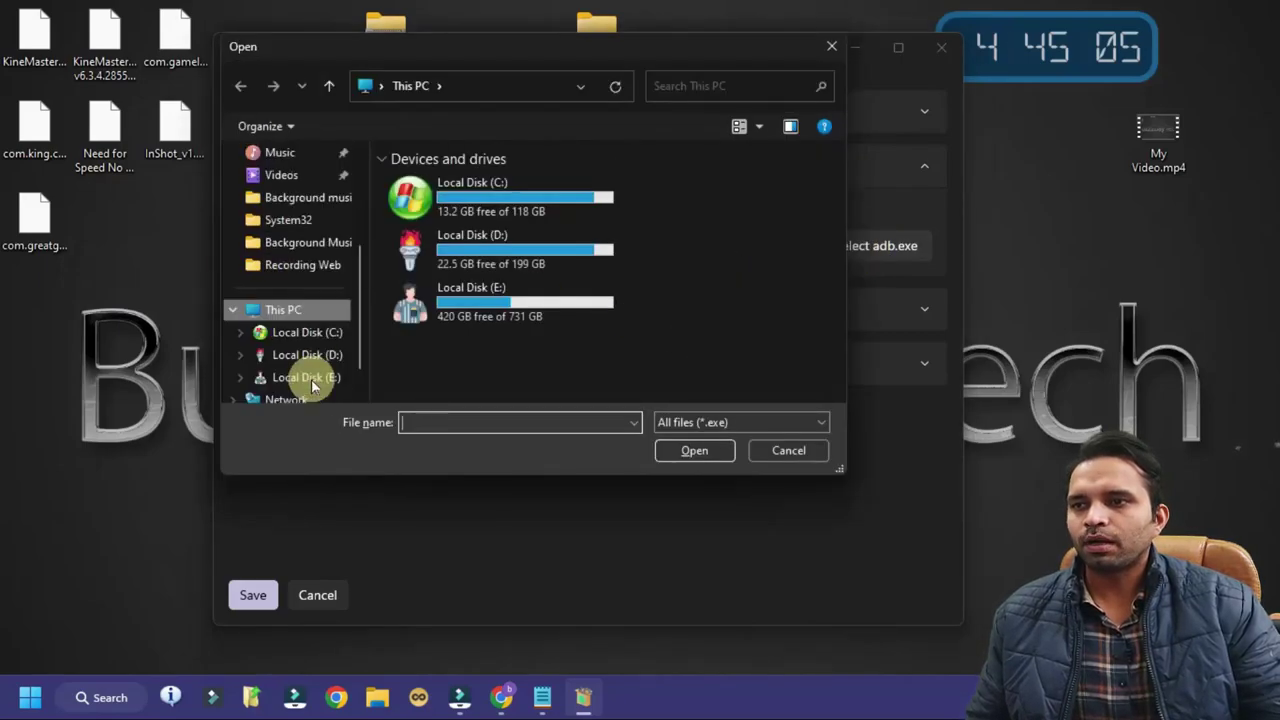
{"action": "scroll", "coordinate": [290, 270], "scroll_direction": "up", "scroll_amount": 2}
{"action": "left_click", "coordinate": [286, 222]}
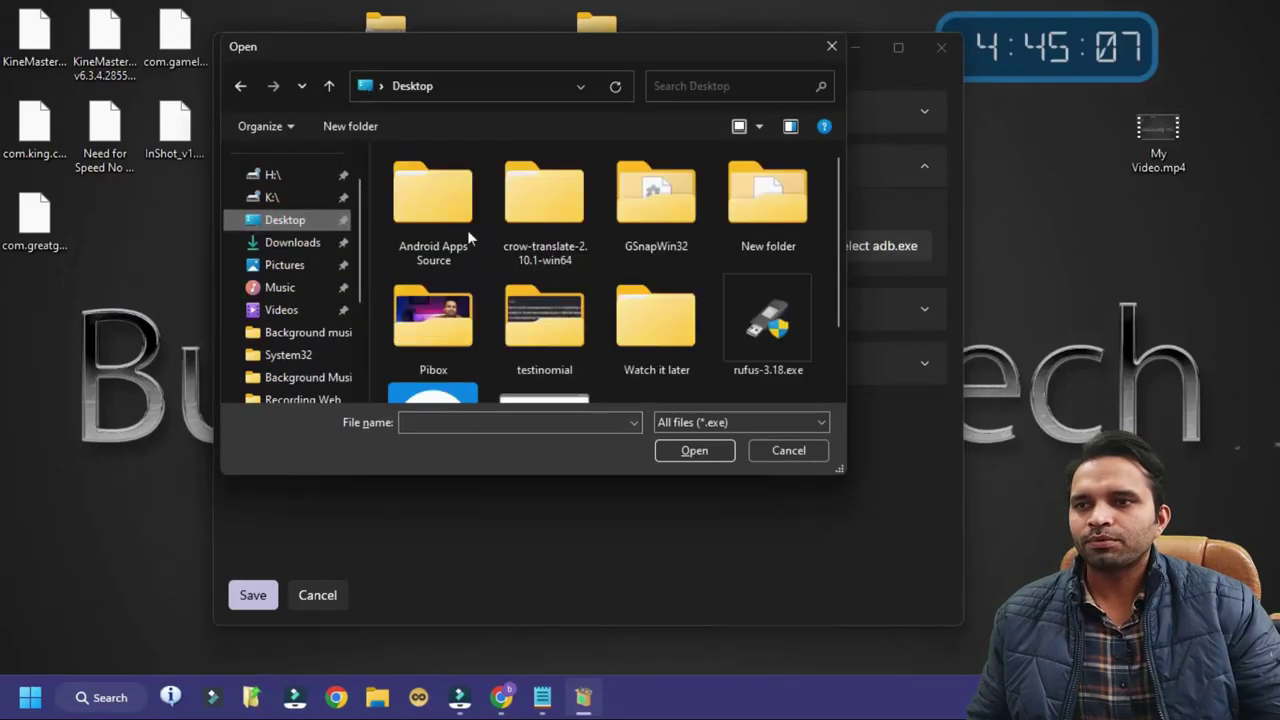
{"action": "double_click", "coordinate": [440, 215]}
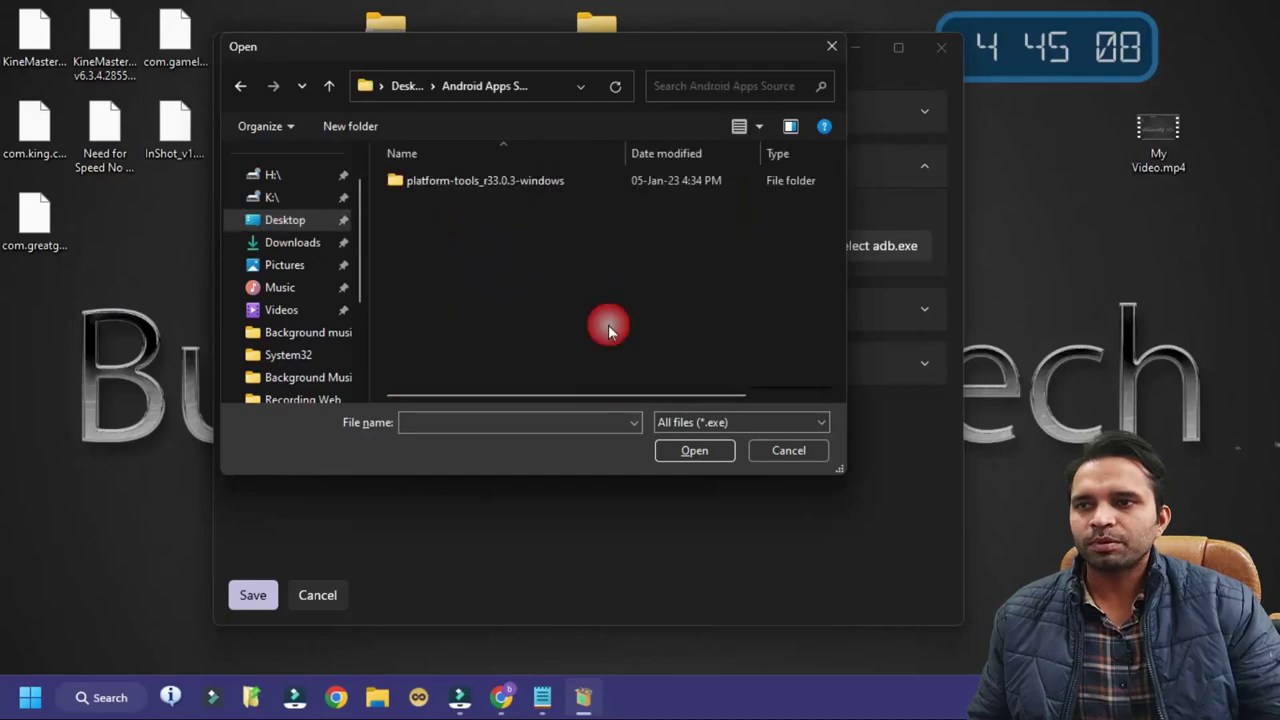
{"action": "double_click", "coordinate": [472, 181]}
{"action": "double_click", "coordinate": [432, 184]}
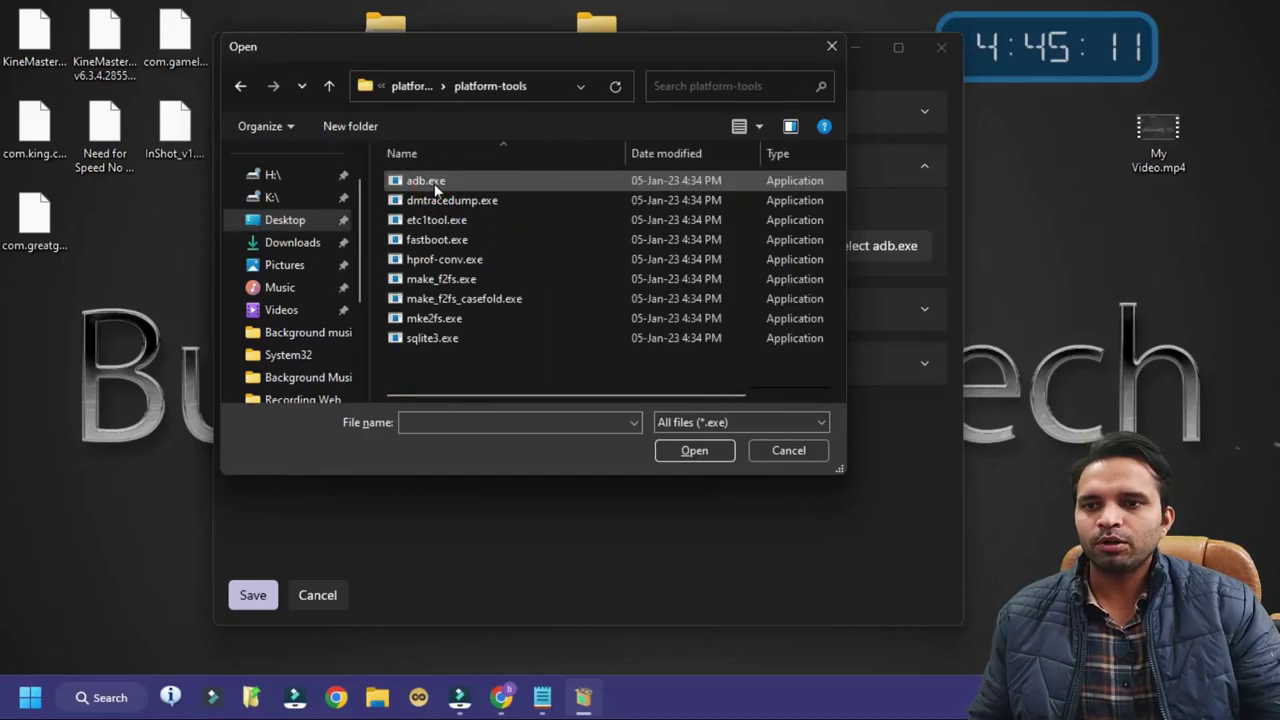
{"action": "left_click", "coordinate": [430, 182]}
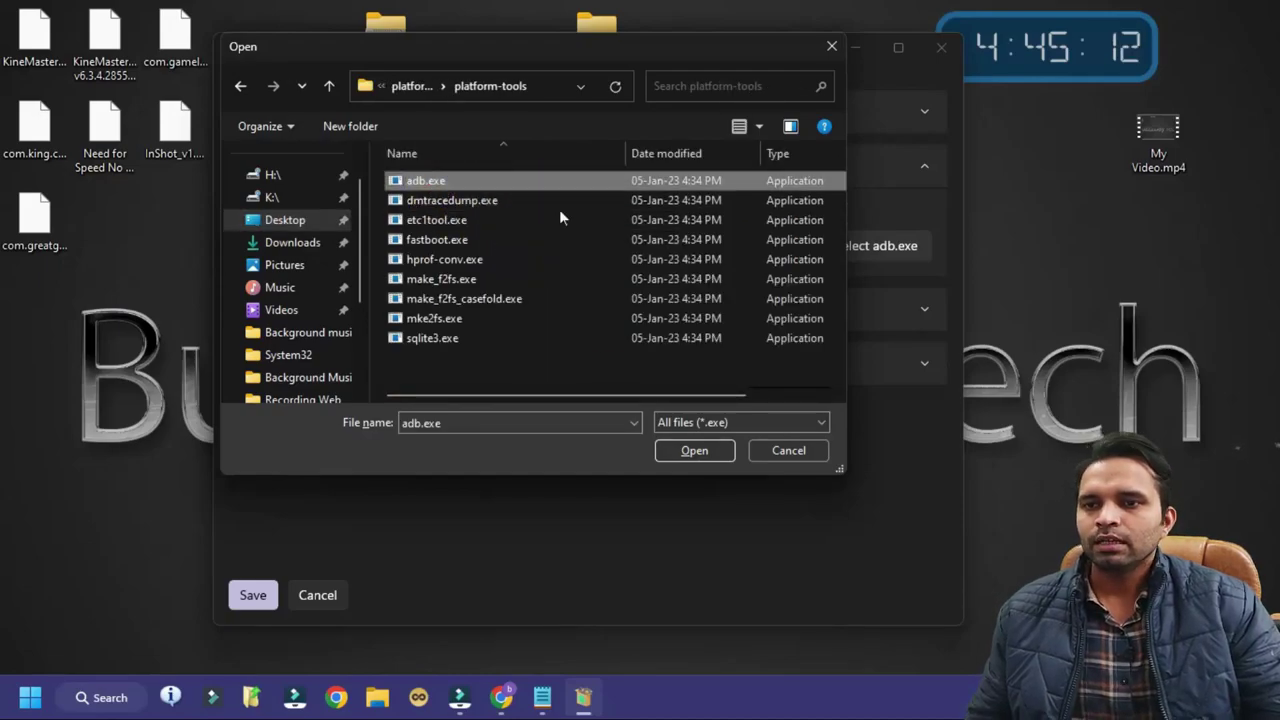
{"action": "left_click", "coordinate": [694, 452]}
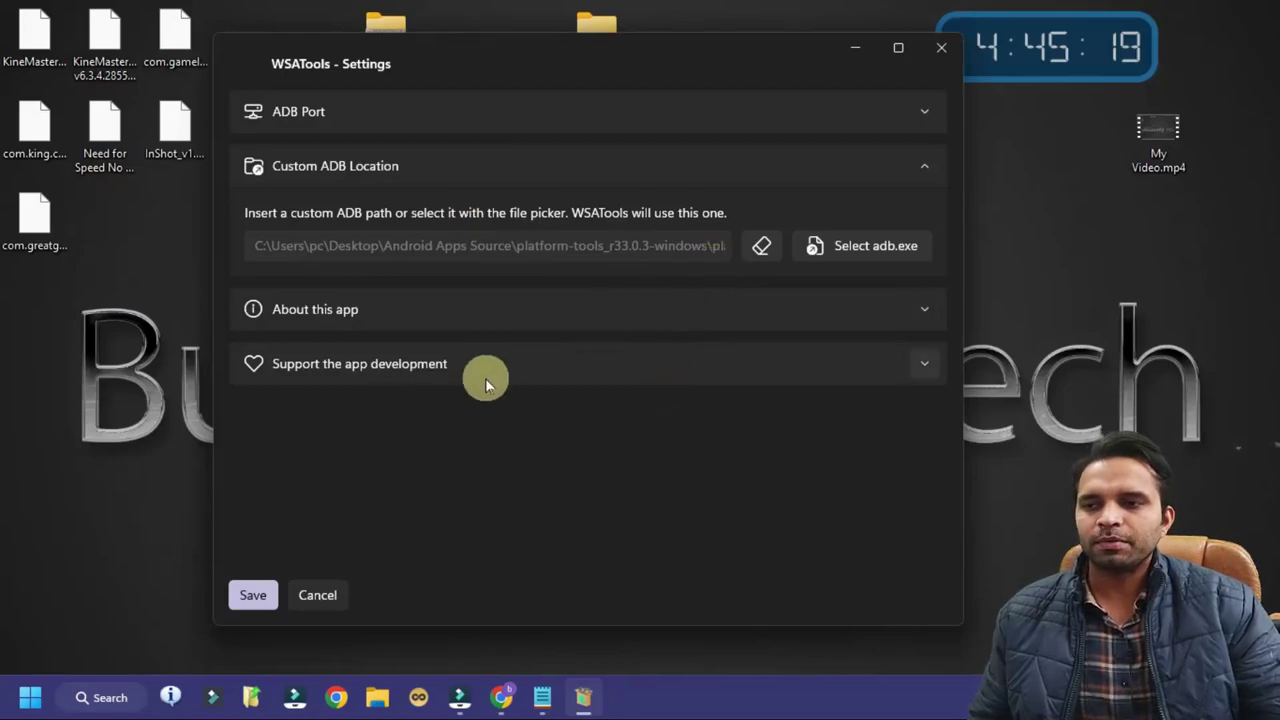
{"action": "left_click", "coordinate": [250, 596]}
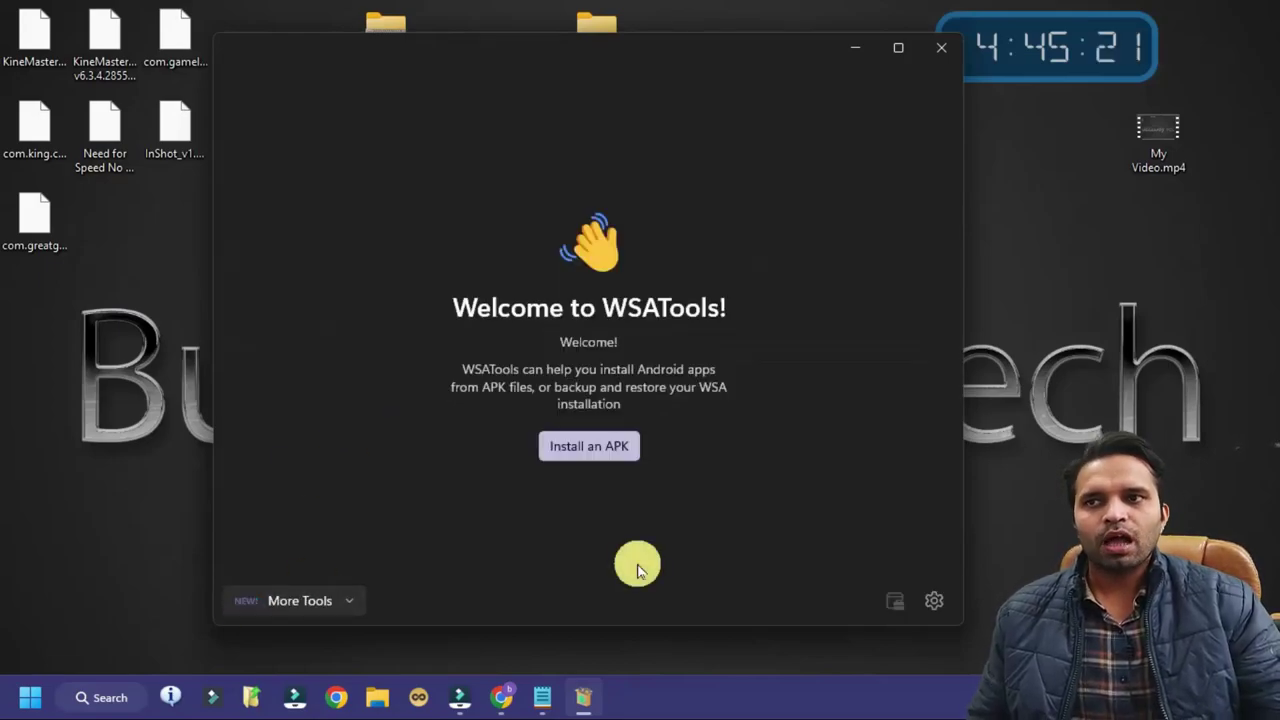